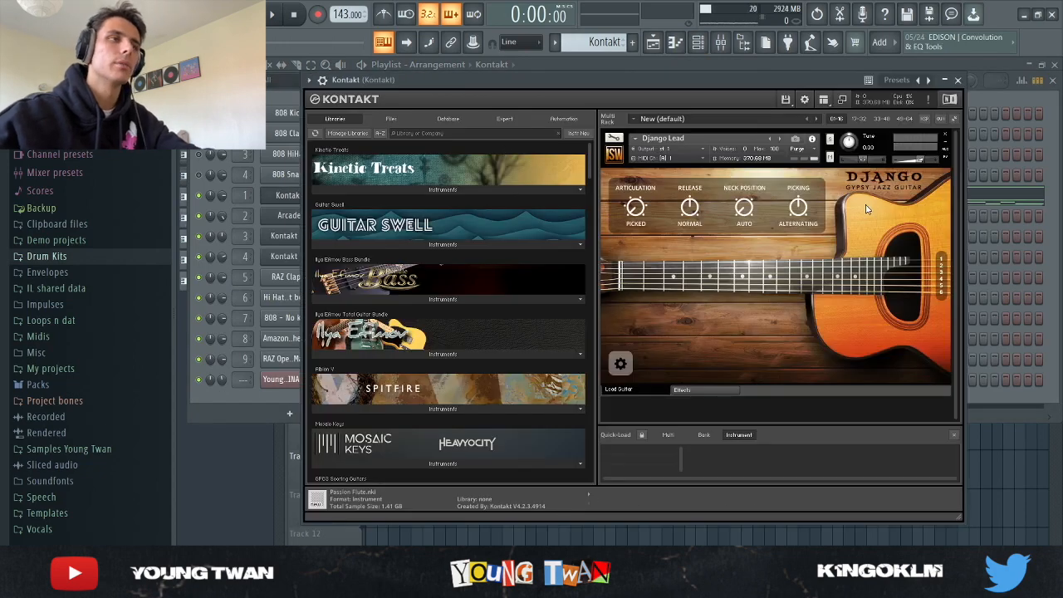
Step: Open the Kontakt guitar channel's notes in the piano roll and play the melody
left_click(221, 397)
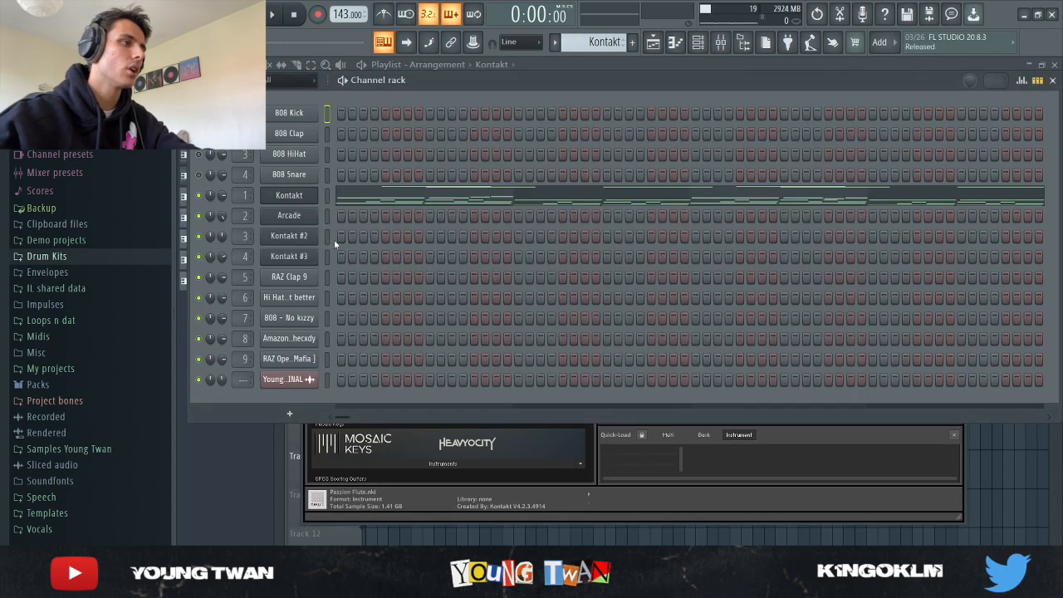
left_click(297, 198)
left_click(379, 199)
scroll(517, 245, "down", 5)
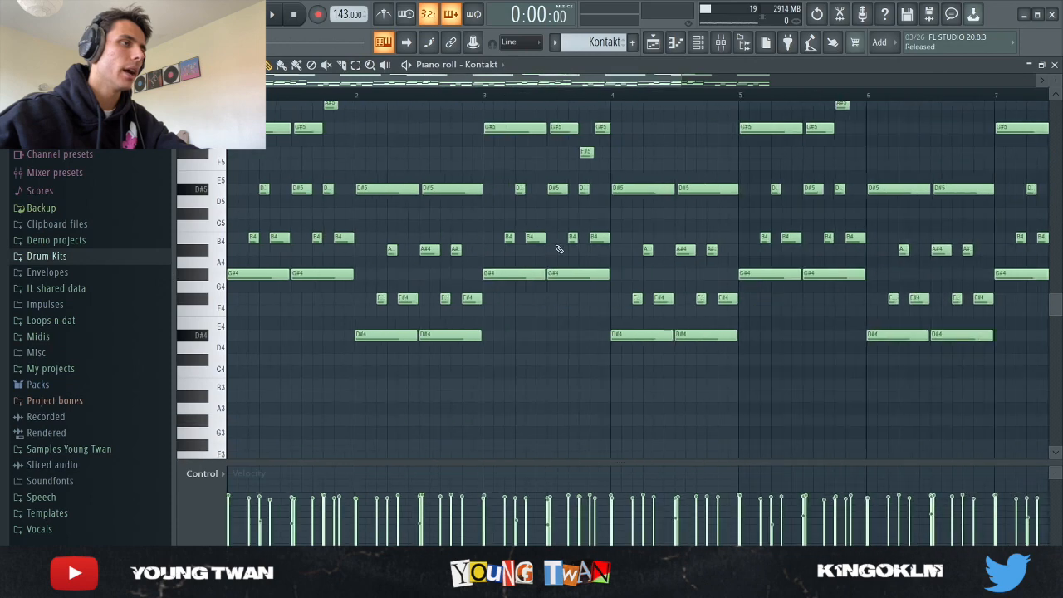
scroll(756, 329, "up", 2)
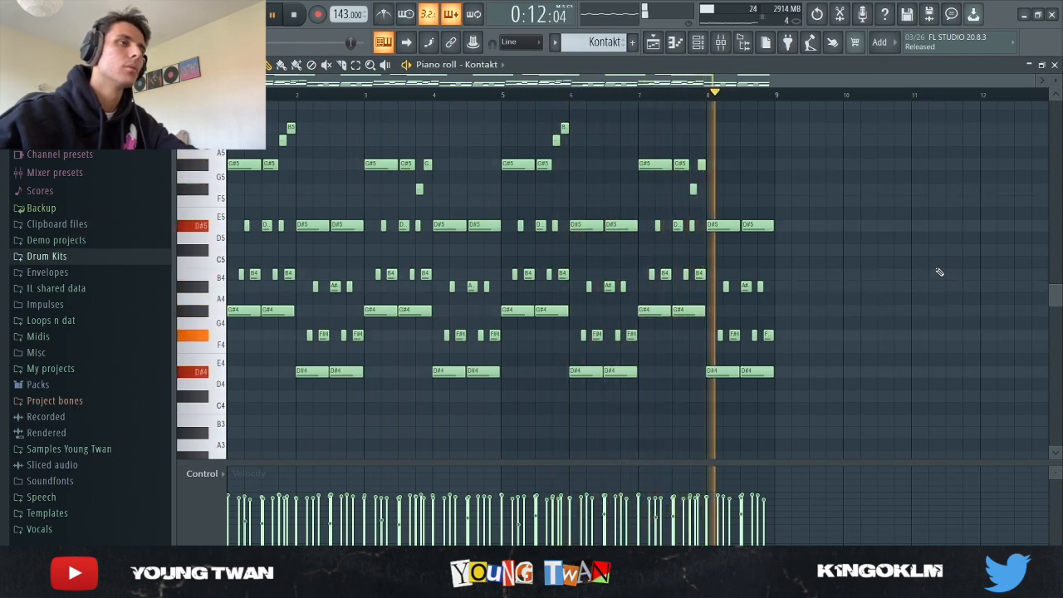
key("space")
Step: Examine the Kontakt melody's note layers, selecting the first bar's lower-octave notes, and view the high A7 and B7 notes
scroll(755, 192, "up", 3)
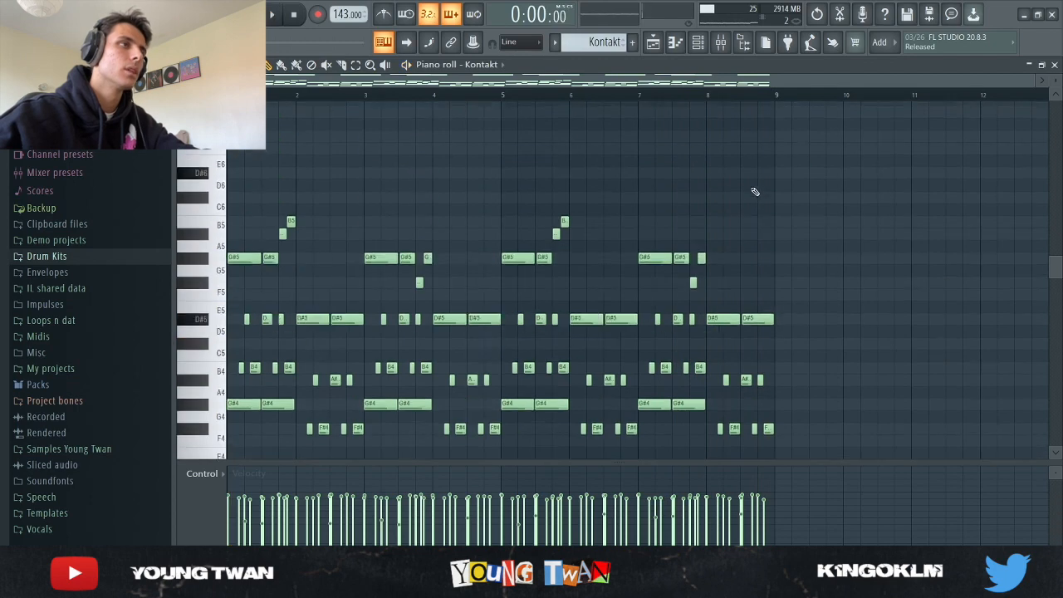
scroll(755, 192, "up", 1)
scroll(245, 282, "down", 2)
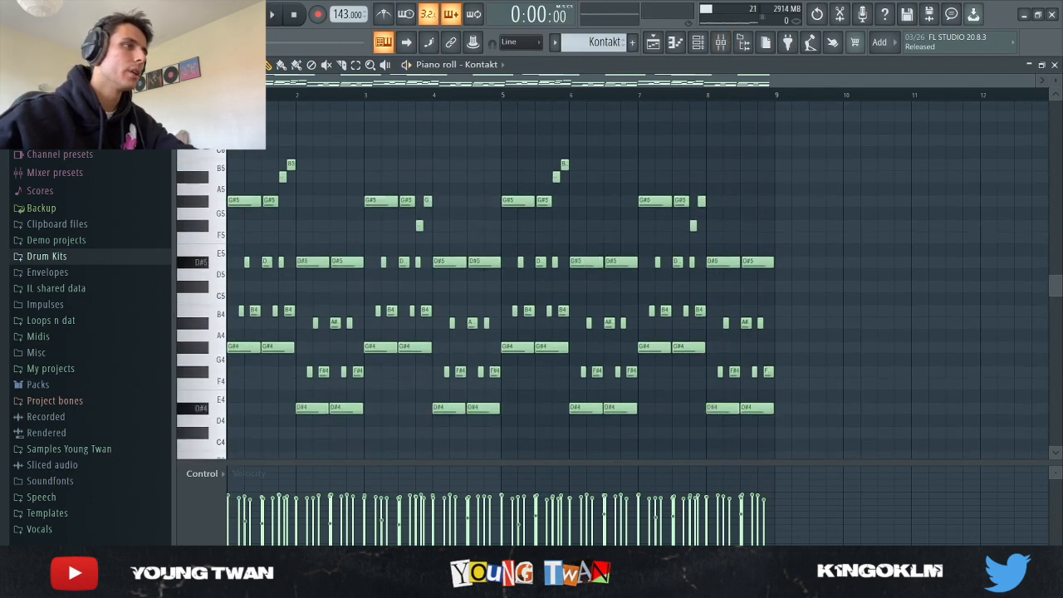
scroll(236, 301, "up", 5, "ctrl")
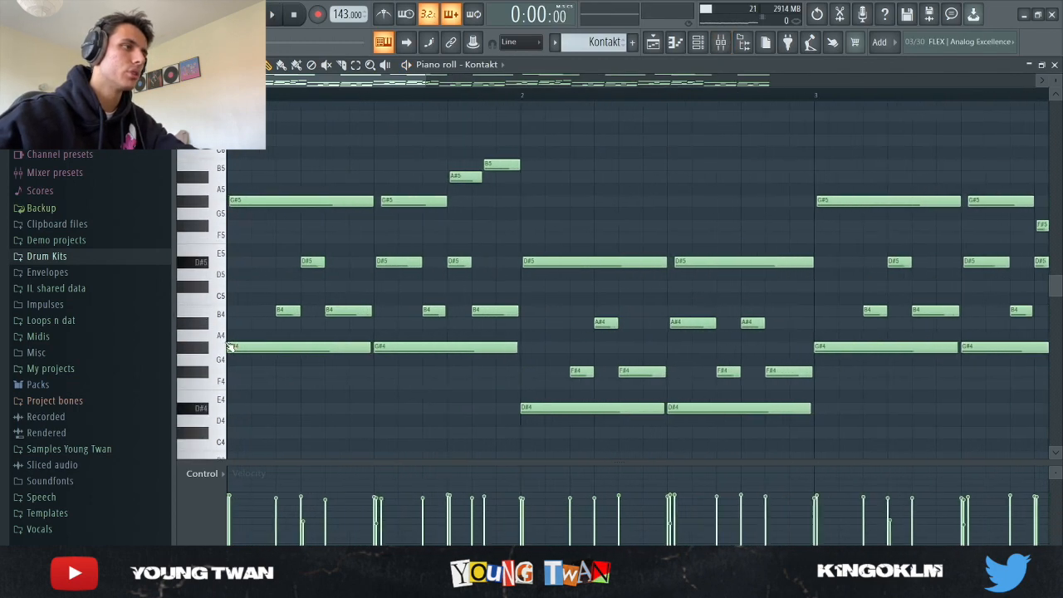
scroll(353, 310, "down", 3, "ctrl")
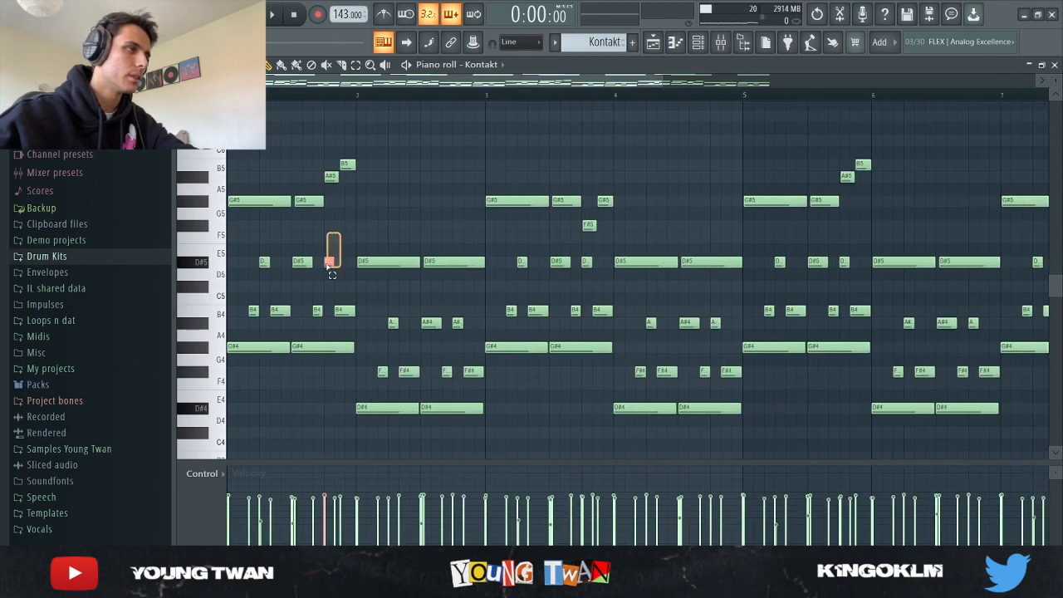
left_click_drag(332, 275, 206, 355)
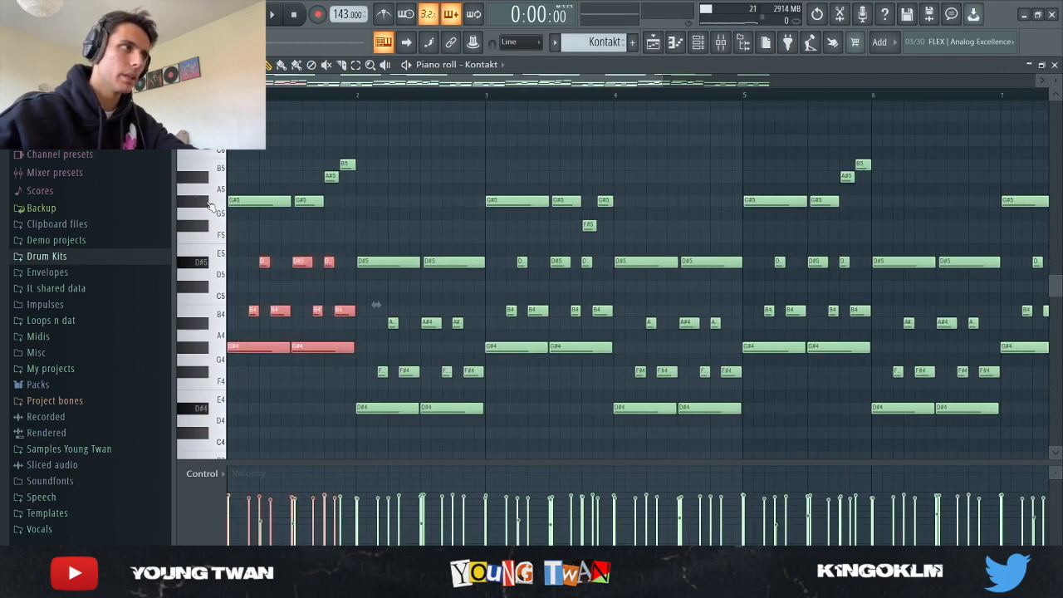
scroll(487, 213, "up", 8)
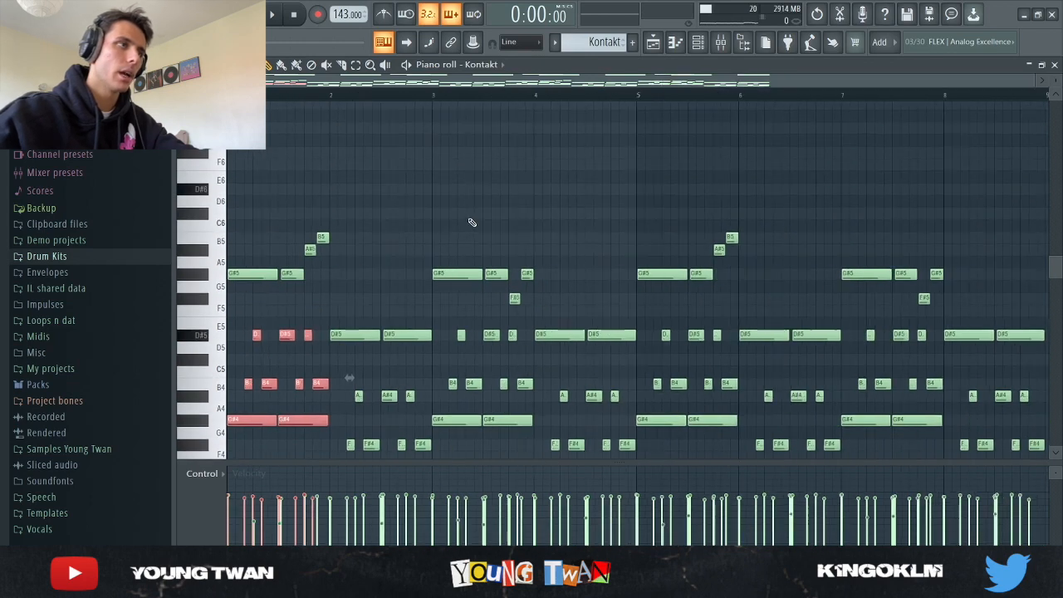
scroll(473, 223, "down", 3, "ctrl")
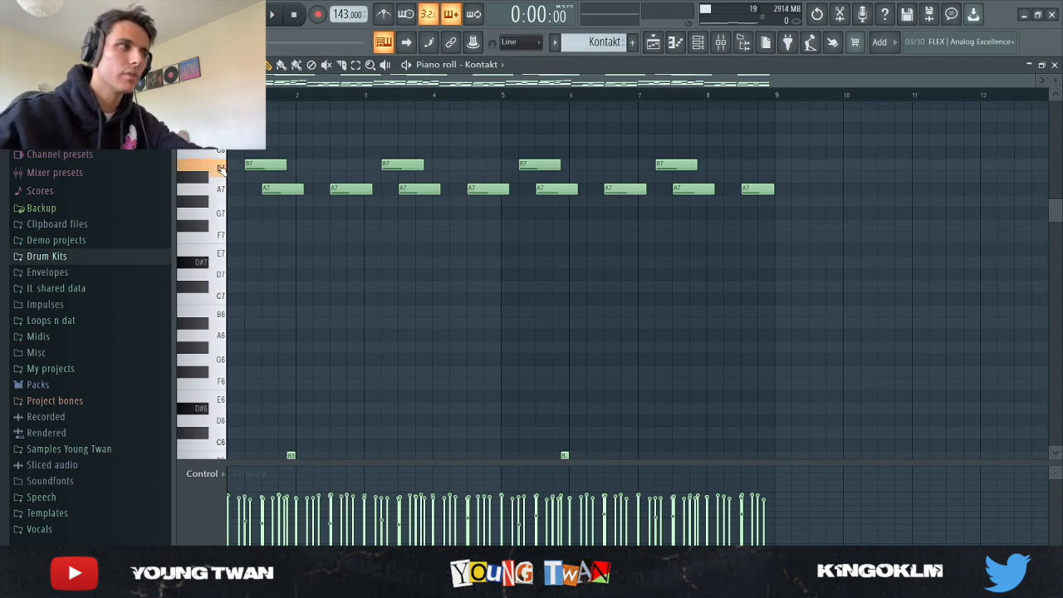
Step: Review the Vulf Compressor and Fruity parametric EQ 2 settings on the Kontakt mixer track
key("F9")
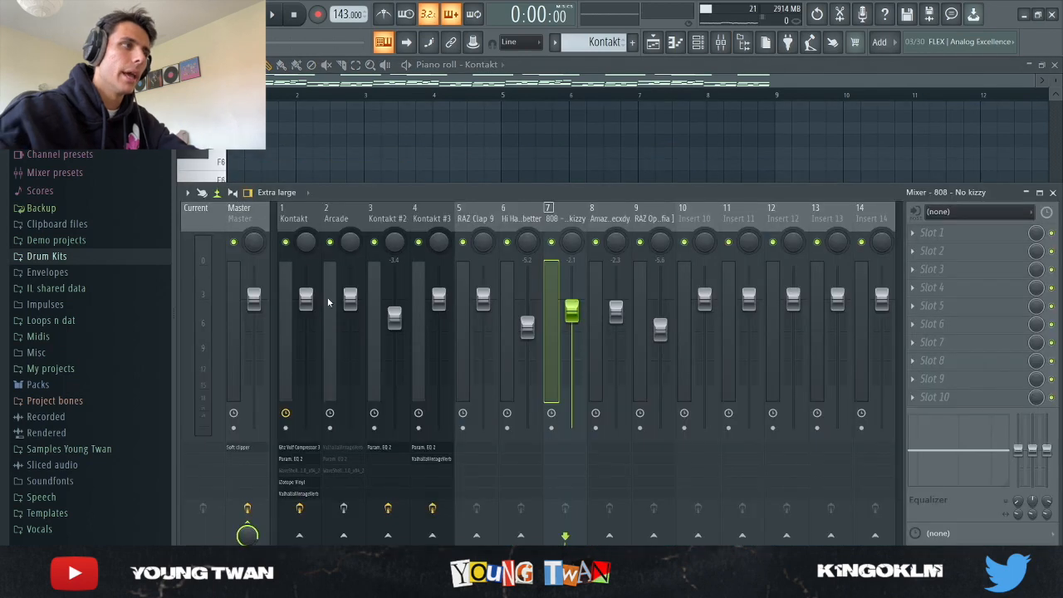
left_click(304, 220)
left_click(991, 237)
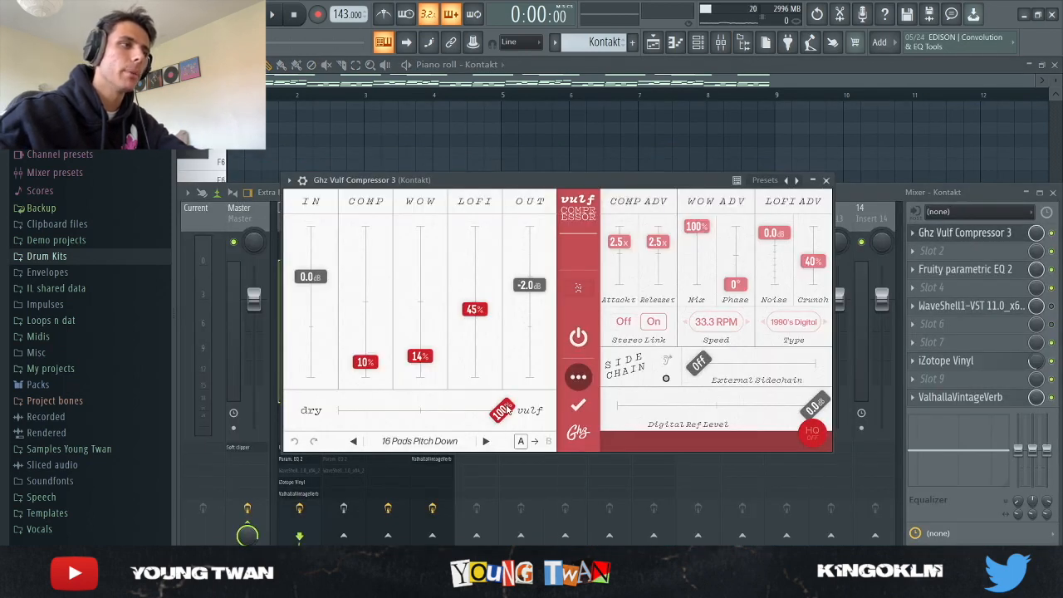
left_click(826, 181)
left_click(967, 271)
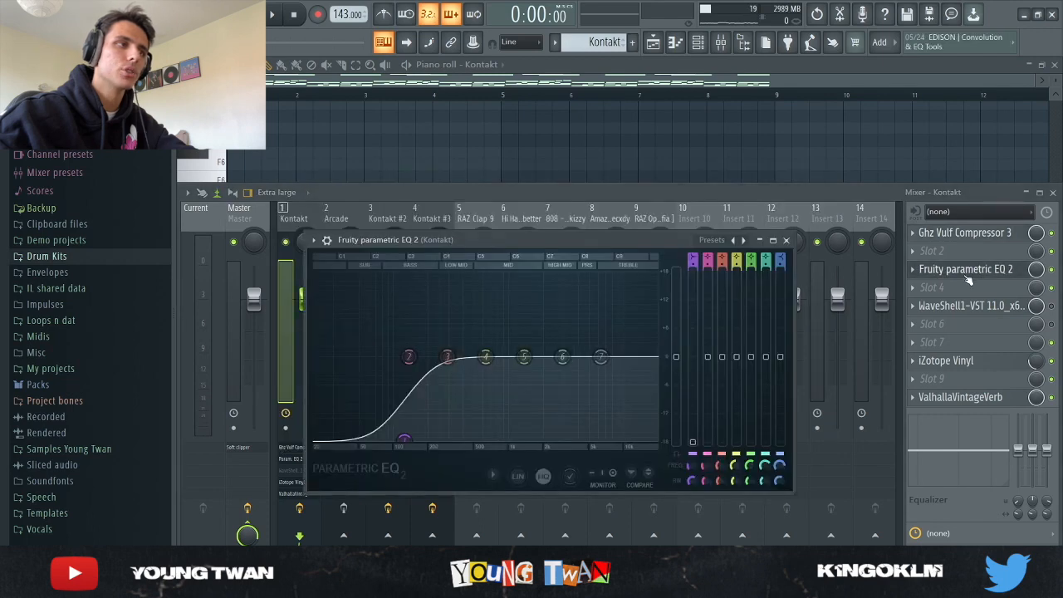
left_click(968, 274)
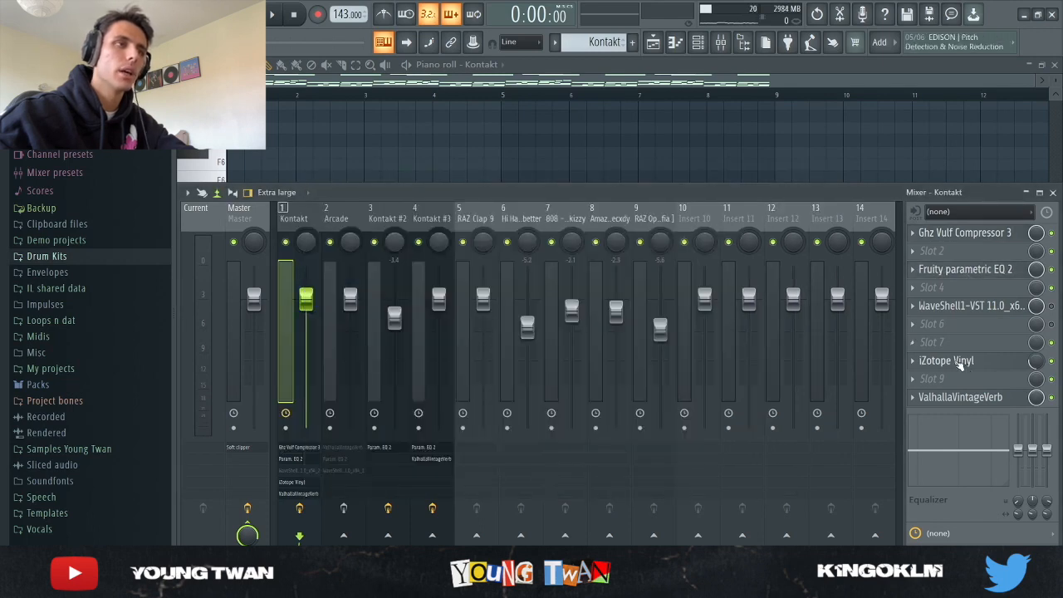
Step: Review the iZotope Vinyl and ValhallaVintageVerb settings on the Kontakt mixer track
left_click(959, 364)
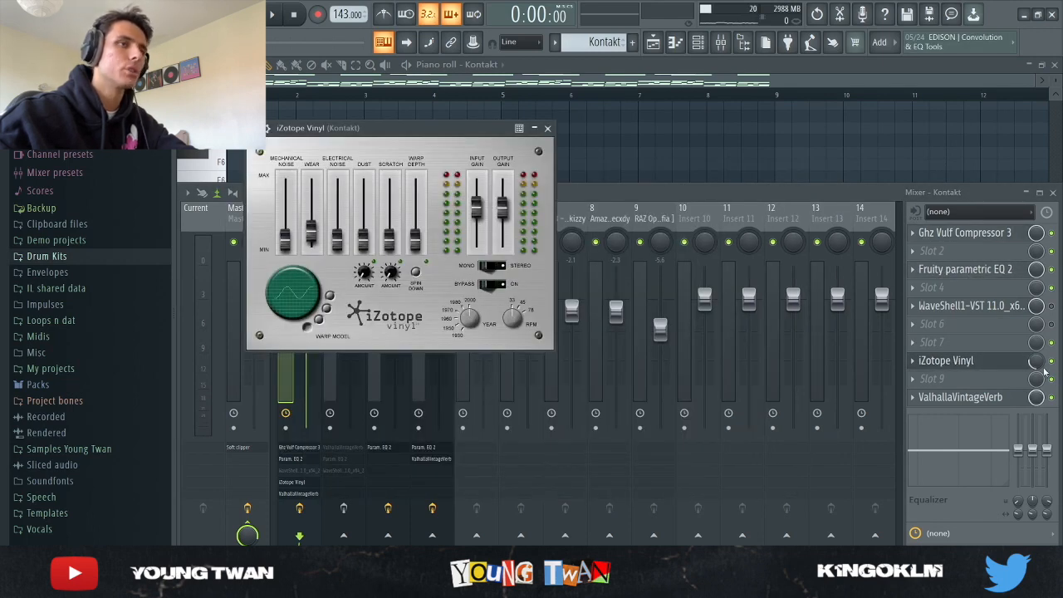
left_click(999, 365)
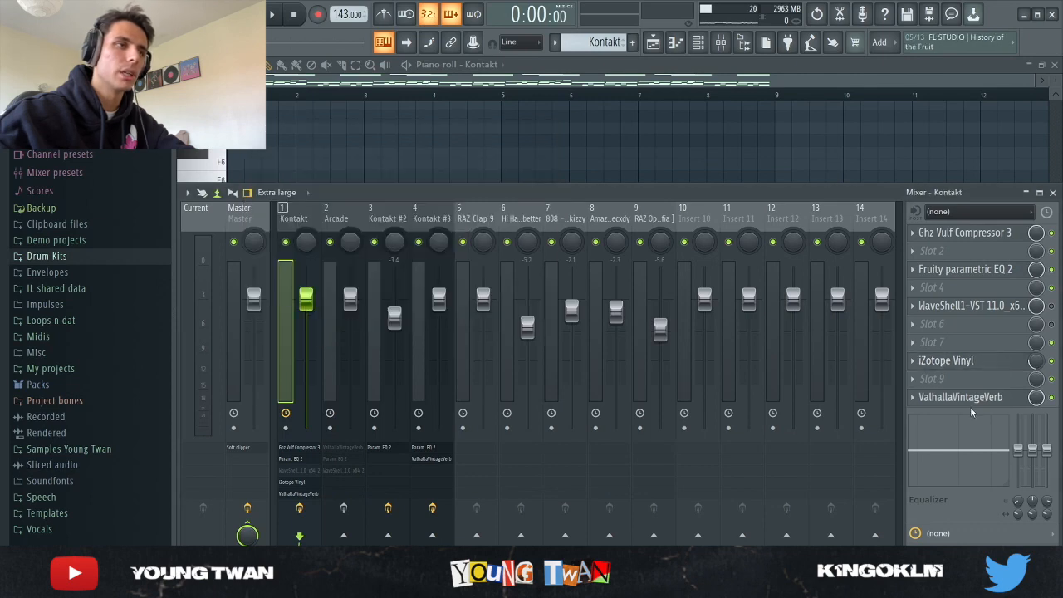
left_click(976, 399)
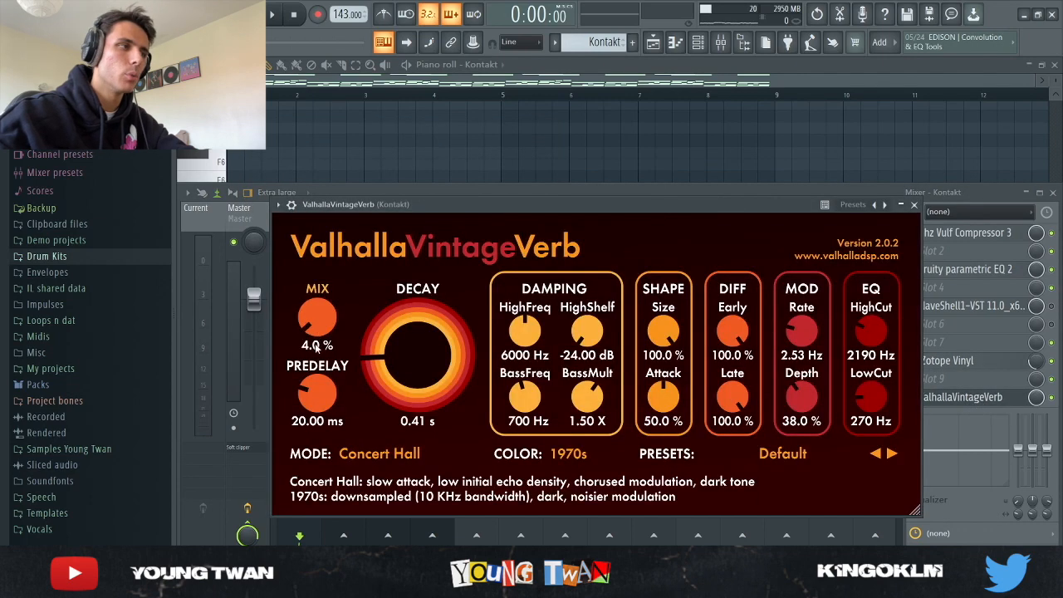
left_click(914, 205)
key("F9")
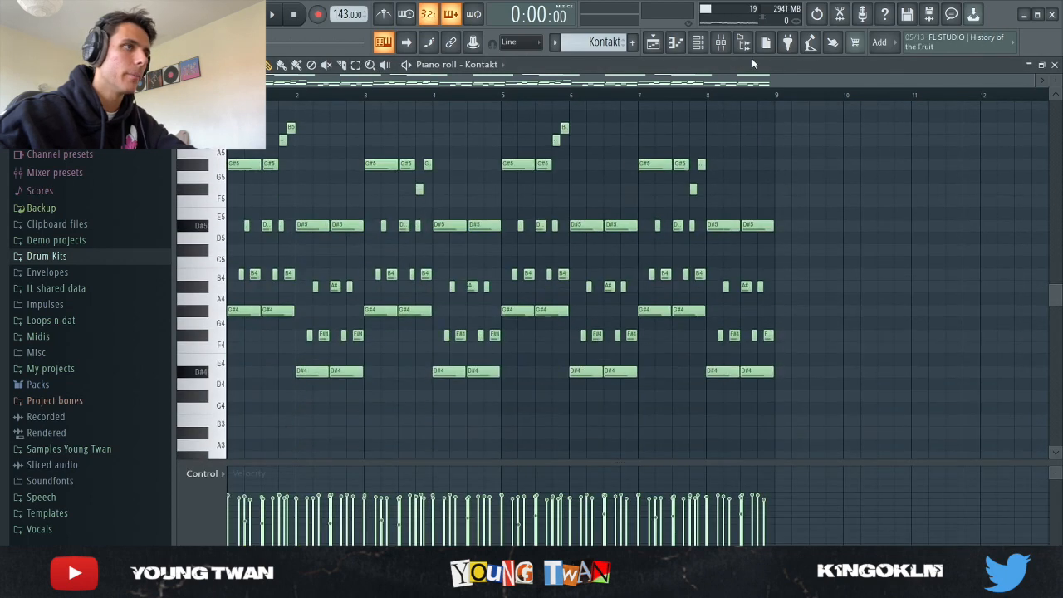
Step: Play the Kontakt melody through its mixer effects and view its notes in the piano roll during playback
left_click(719, 41)
key("space")
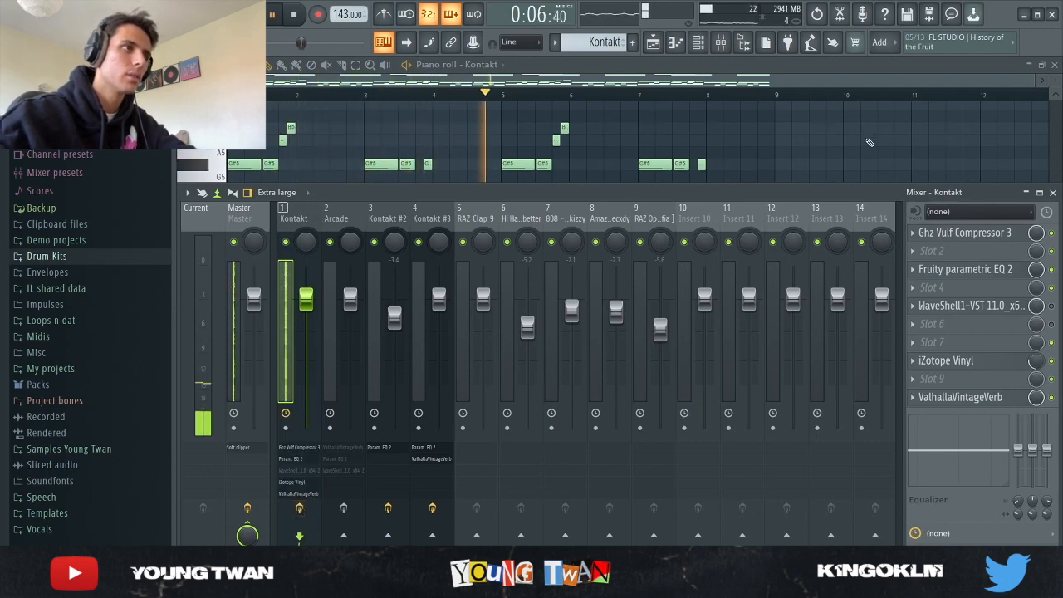
key("F9")
scroll(894, 260, "up", 4)
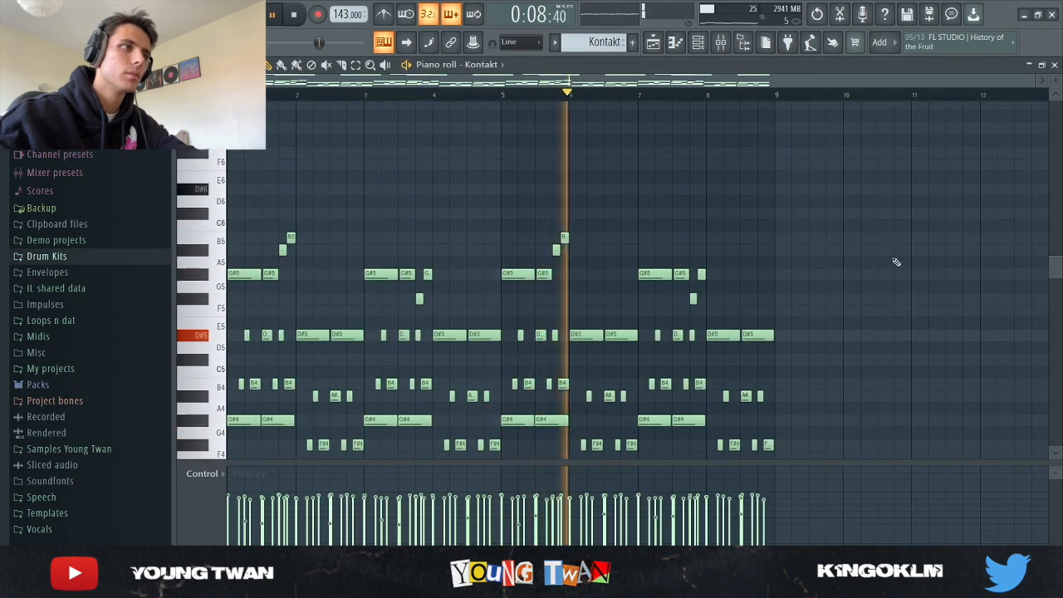
key("space")
Step: Switch to the Arcade pattern and show the Arcade instrument with its Dusty Flute preset
key("F6")
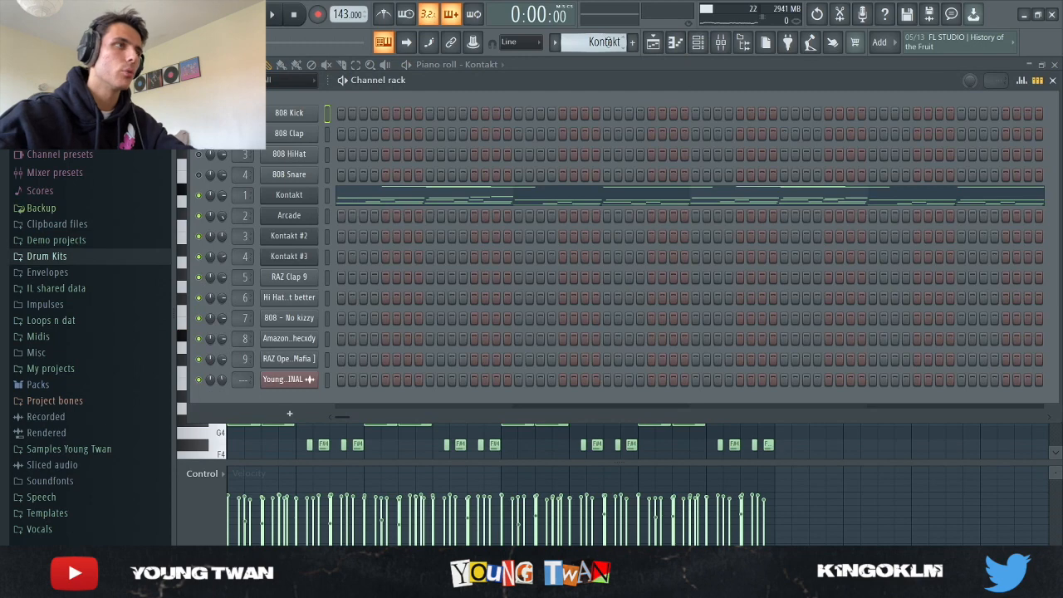
scroll(604, 41, "down", 1)
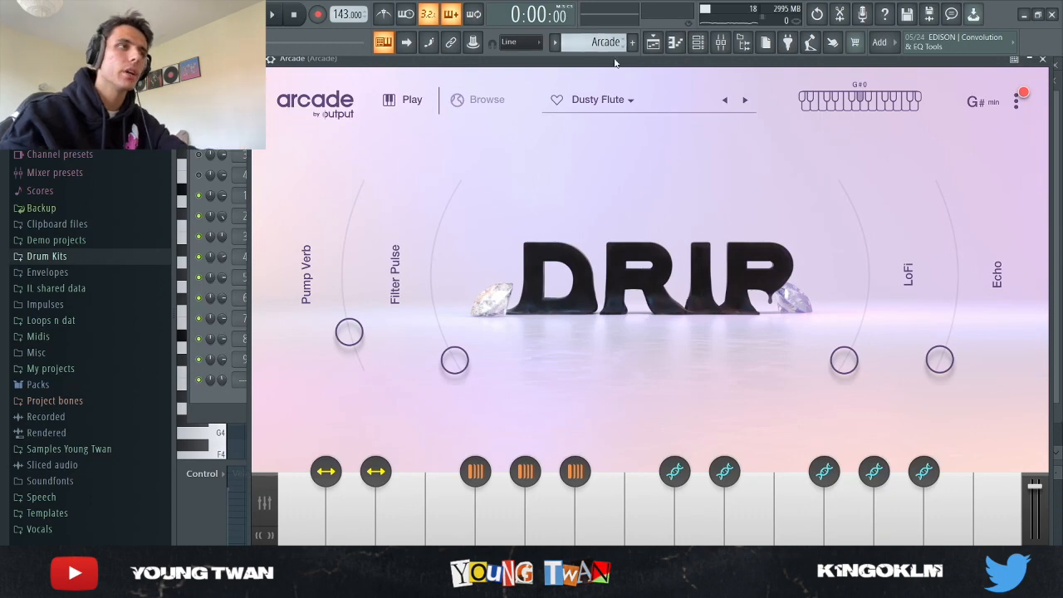
left_click_drag(617, 63, 602, 71)
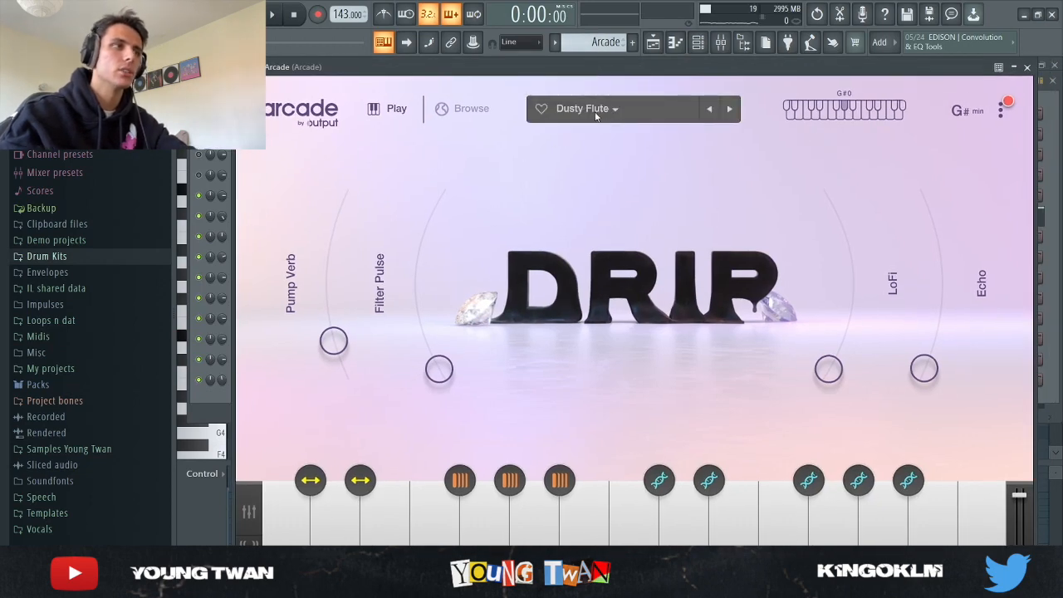
Step: Open the Arcade channel's notes in the piano roll and play the flute pattern
left_click(208, 406)
left_click(292, 220)
left_click(347, 218)
scroll(391, 301, "down", 2)
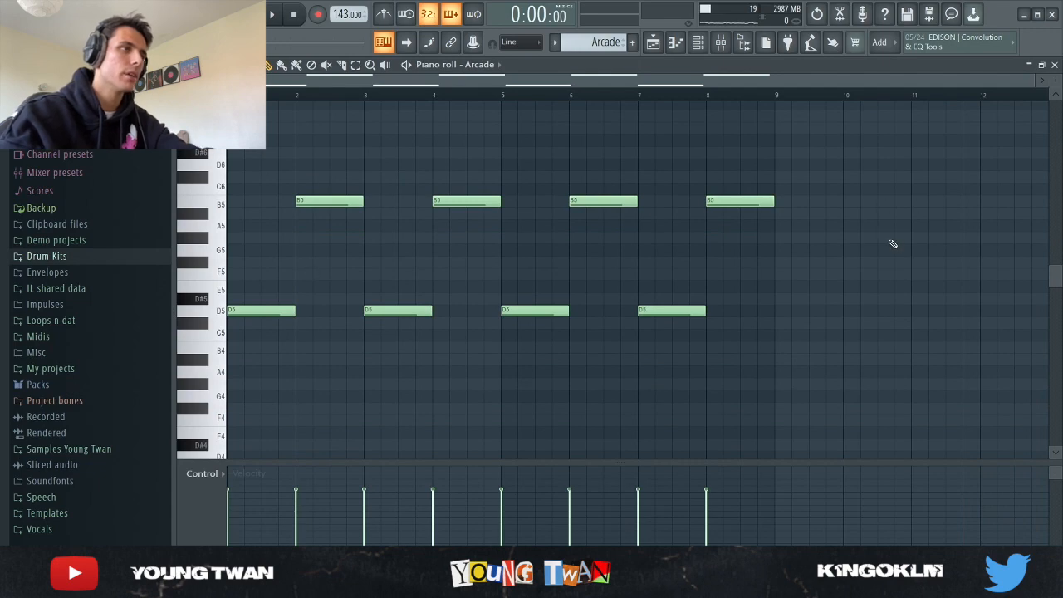
key("space")
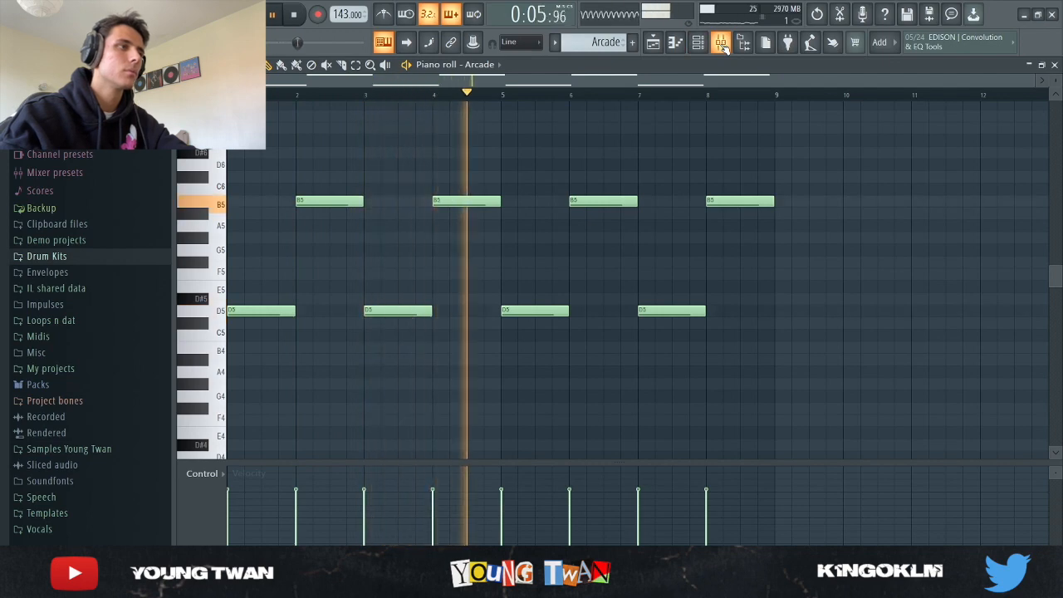
key("space")
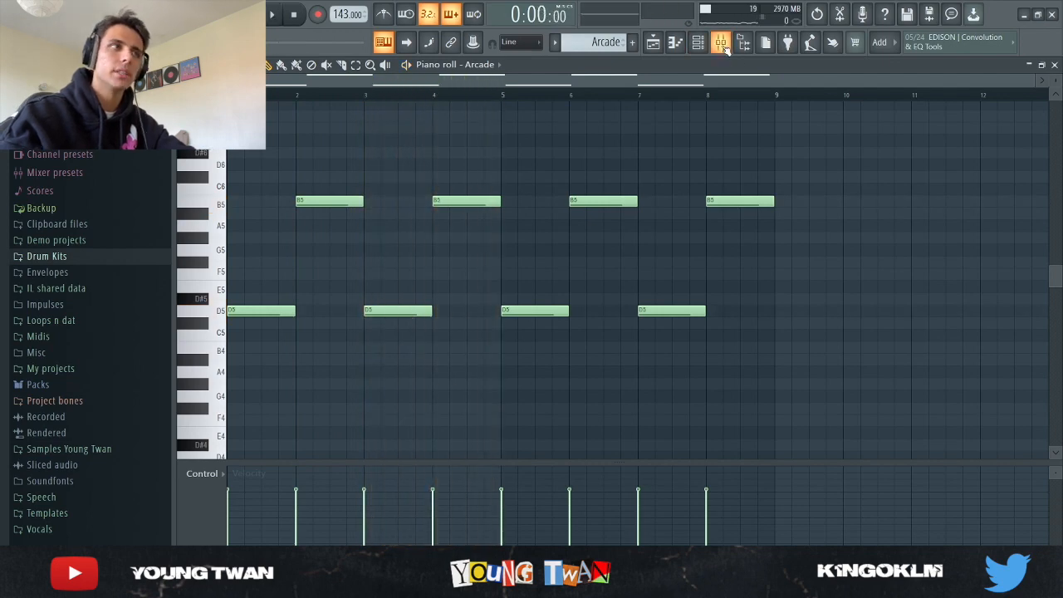
Step: Review the ValhallaVintageVerb and Fruity parametric EQ 2 settings on the Arcade mixer track
left_click(722, 43)
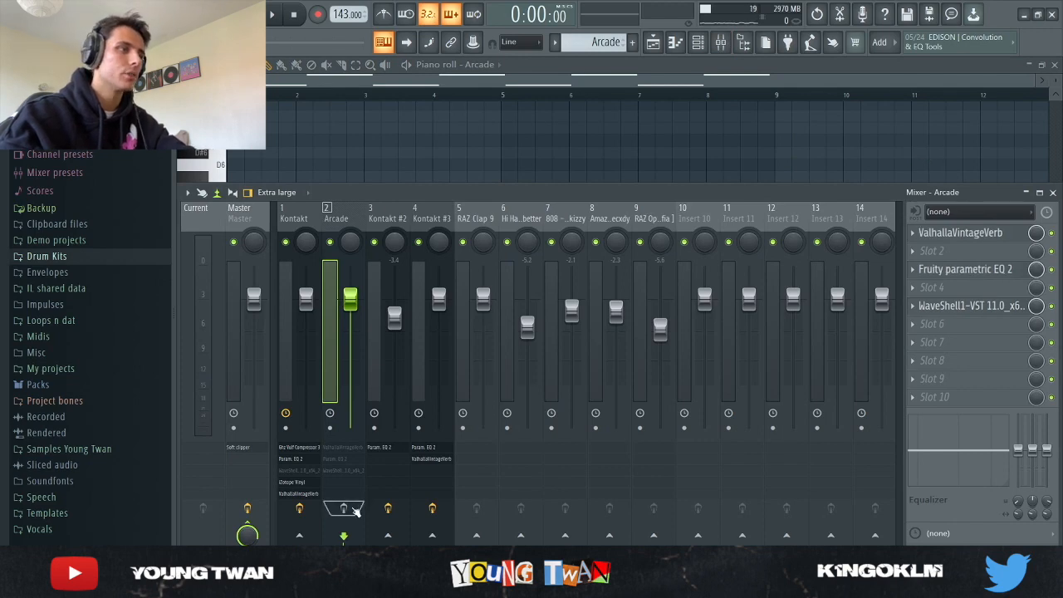
left_click(964, 236)
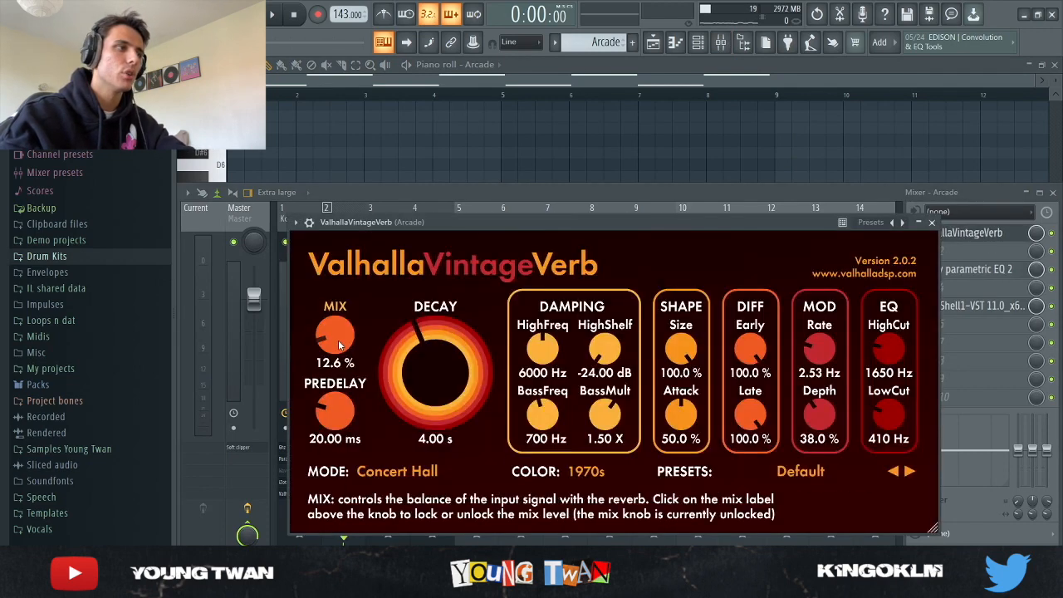
left_click(932, 222)
left_click(966, 271)
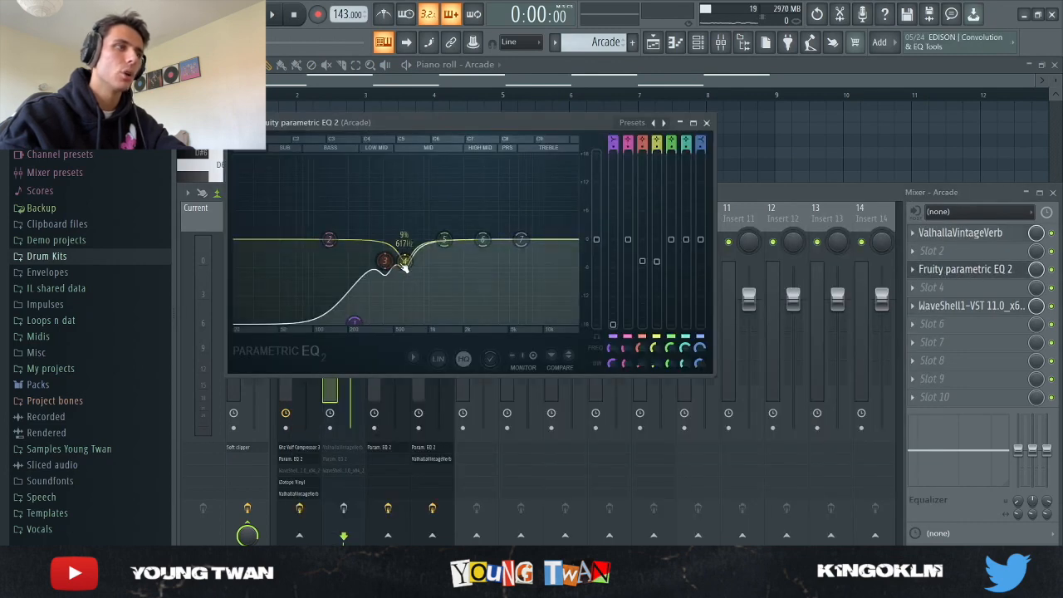
left_click(706, 122)
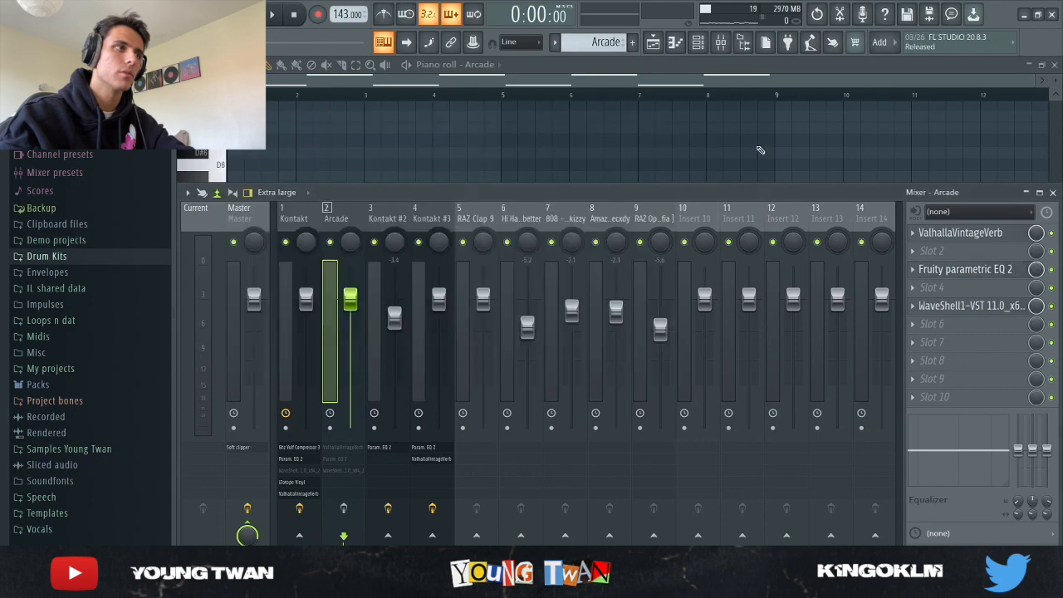
Step: Review the WaveShell vinyl effect's settings on the Arcade mixer track
left_click(968, 308)
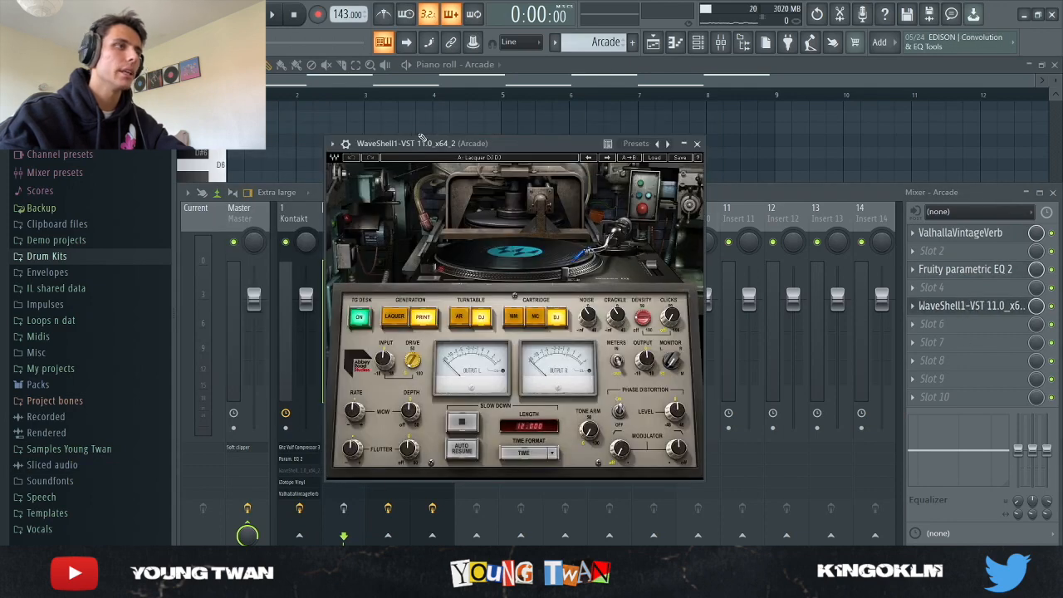
left_click_drag(456, 144, 480, 105)
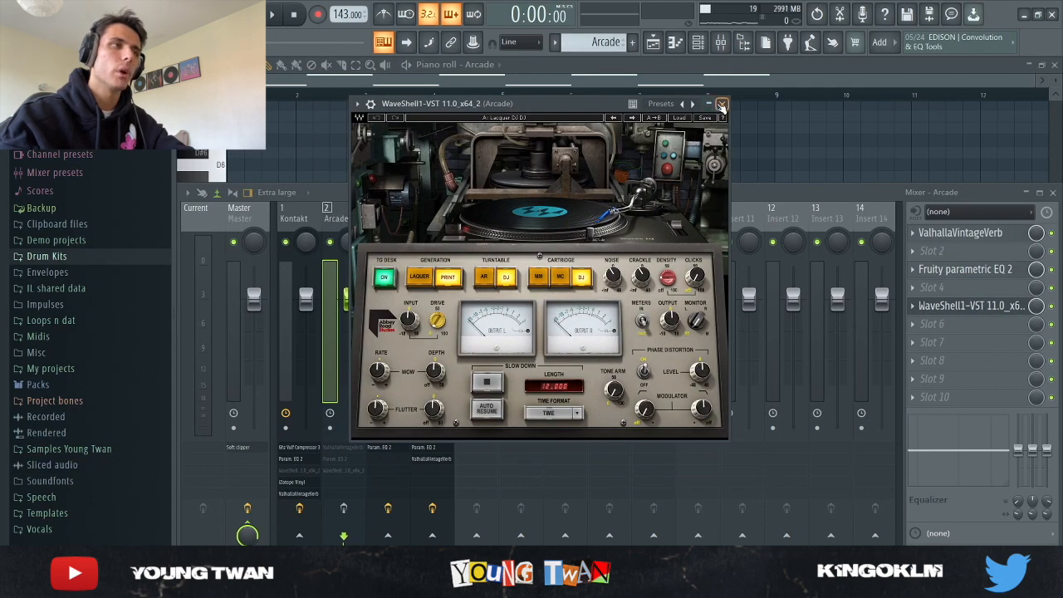
left_click(973, 306)
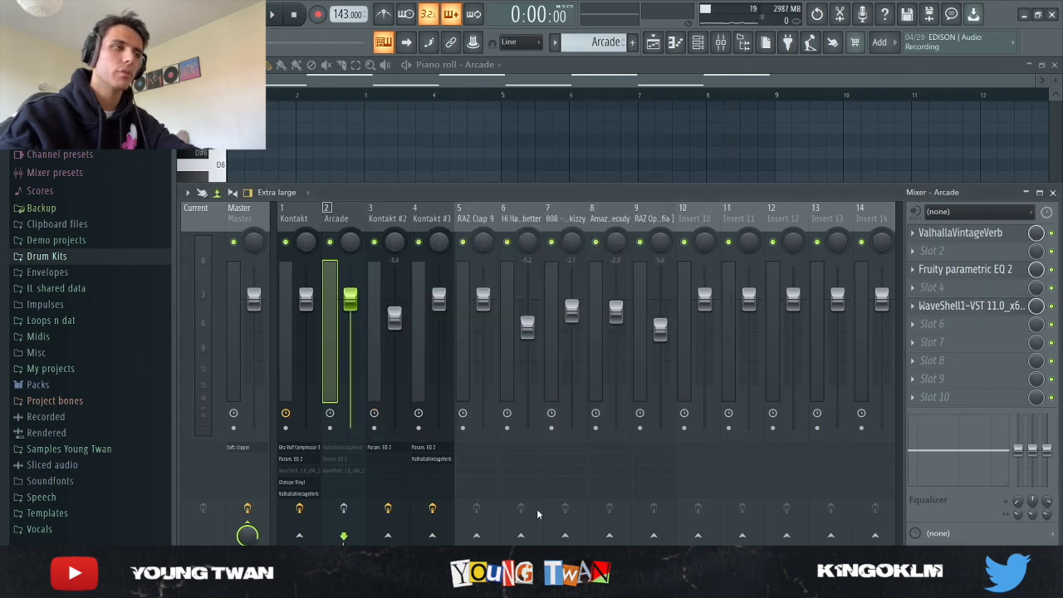
Step: Play the Arcade pattern and turn the Arcade mixer track's effects back on during playback to compare the sound
left_click(608, 147)
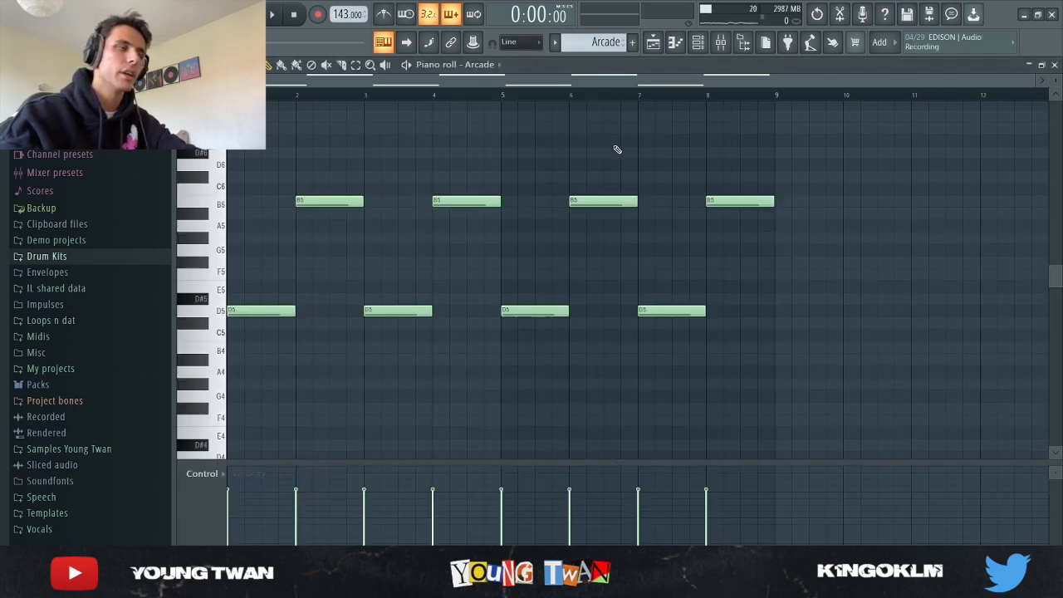
key("space")
left_click(721, 44)
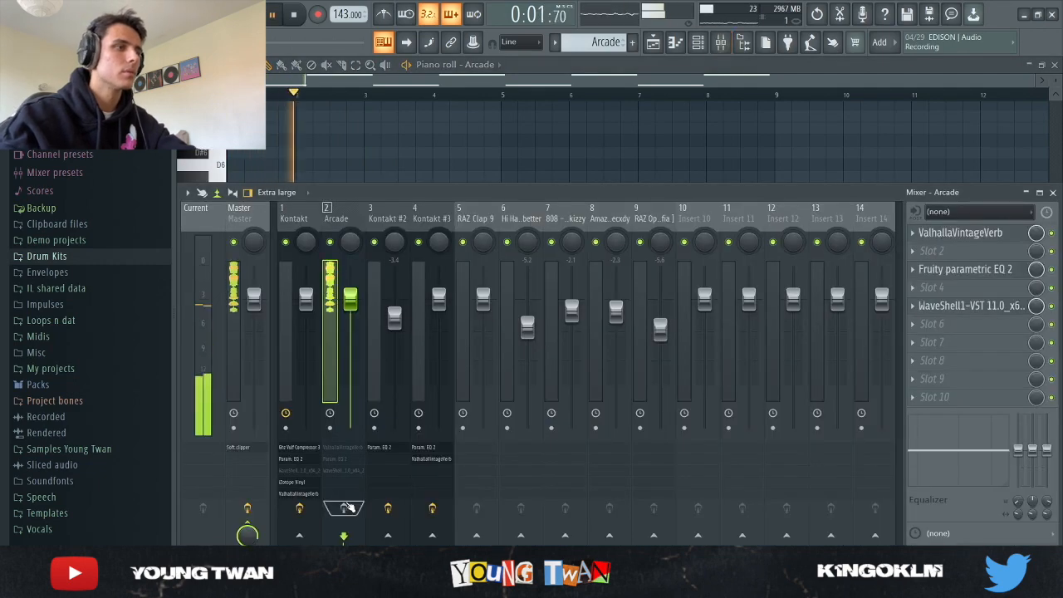
left_click(348, 508)
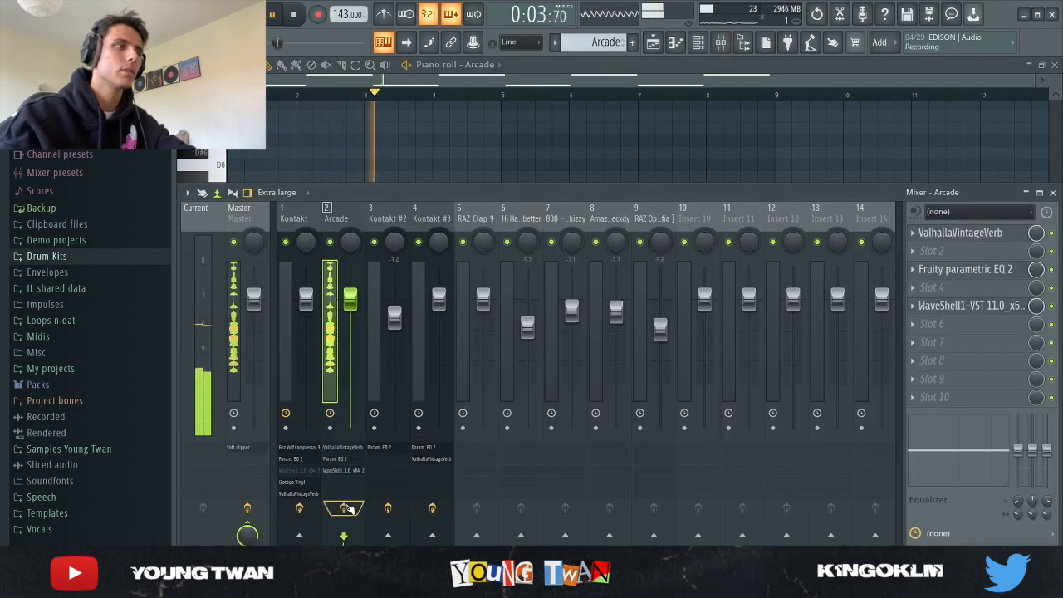
left_click(705, 166)
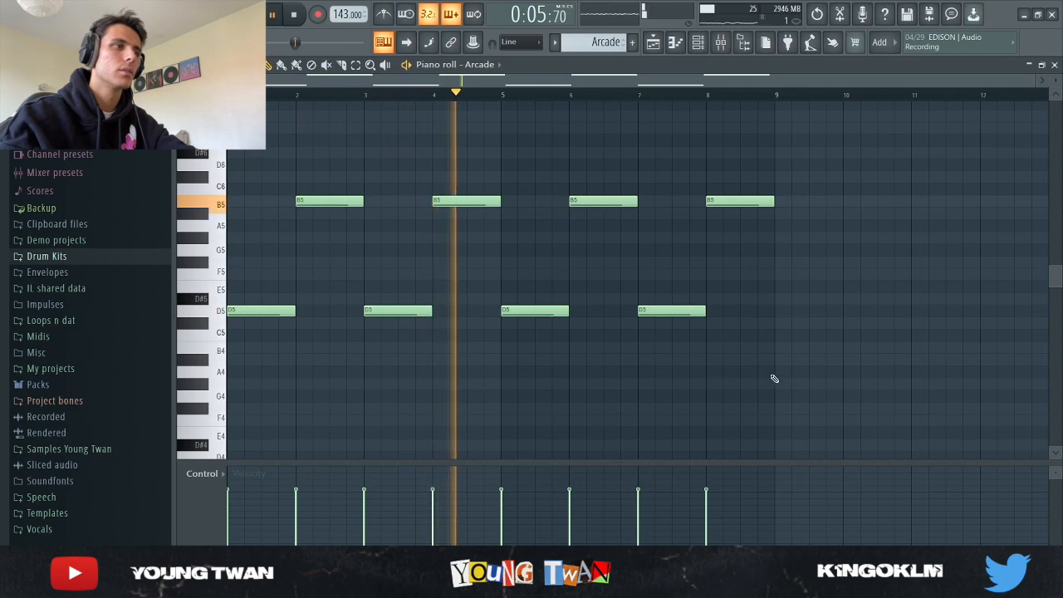
key("space")
Step: Switch to the Kontakt #2 pattern and show its Kontakt instrument with the NOIRE Pure piano
left_click(702, 45)
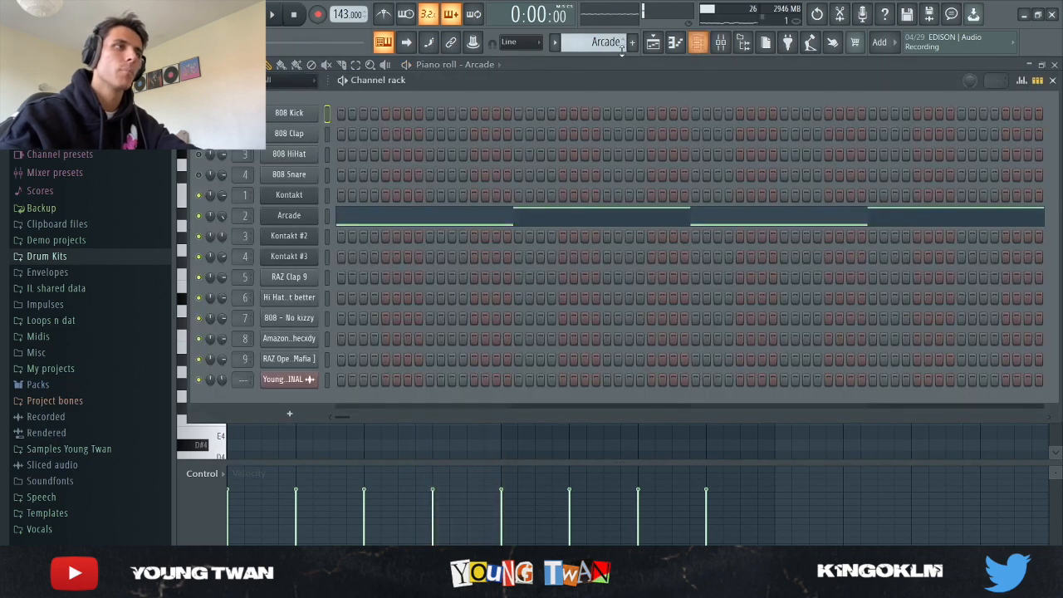
scroll(607, 44, "down", 1)
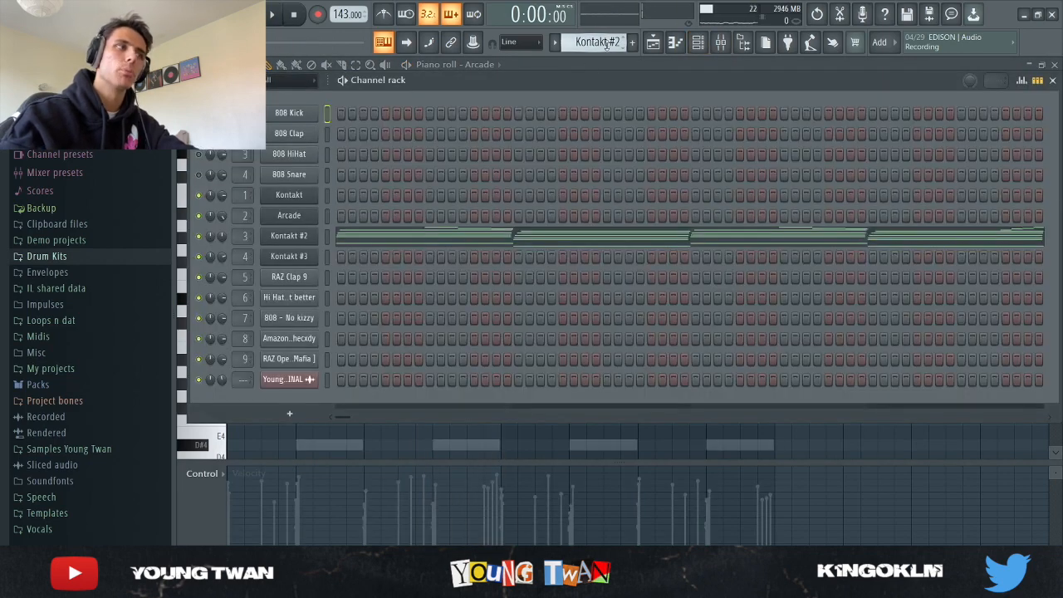
left_click(290, 235)
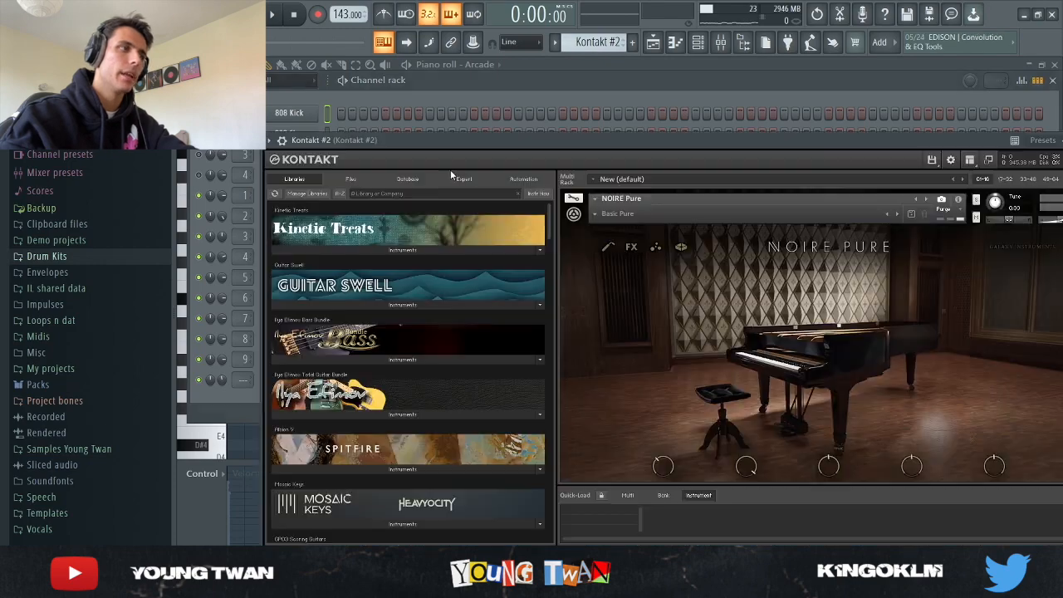
left_click_drag(463, 146, 430, 107)
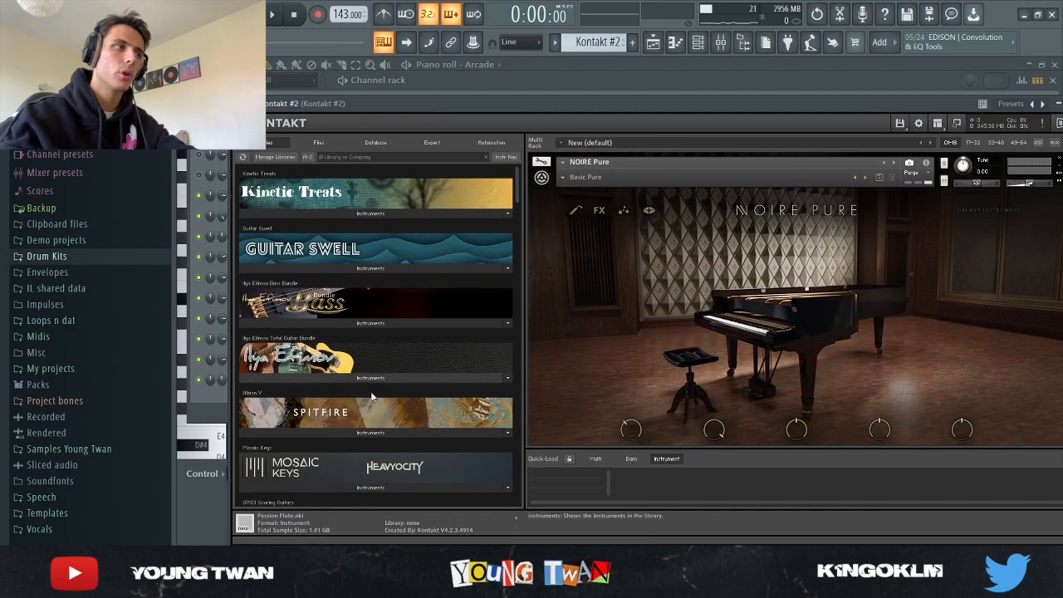
Step: Open the Kontakt #2 channel's notes in the piano roll and play the piano pattern, checking its high and low notes
left_click(212, 407)
left_click(309, 241)
left_click(469, 241)
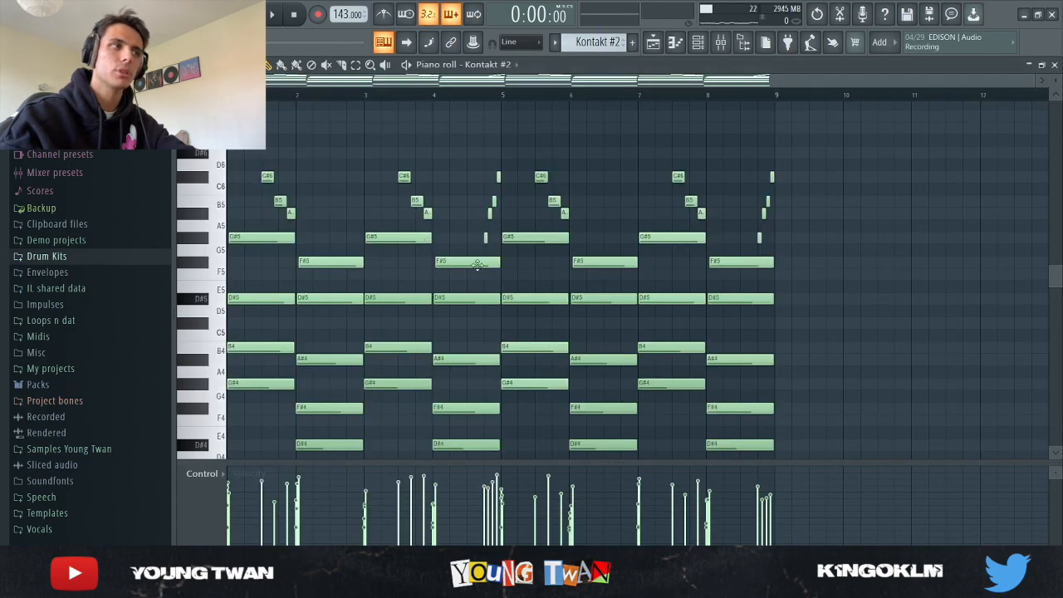
scroll(510, 288, "down", 4)
scroll(262, 297, "up", 3)
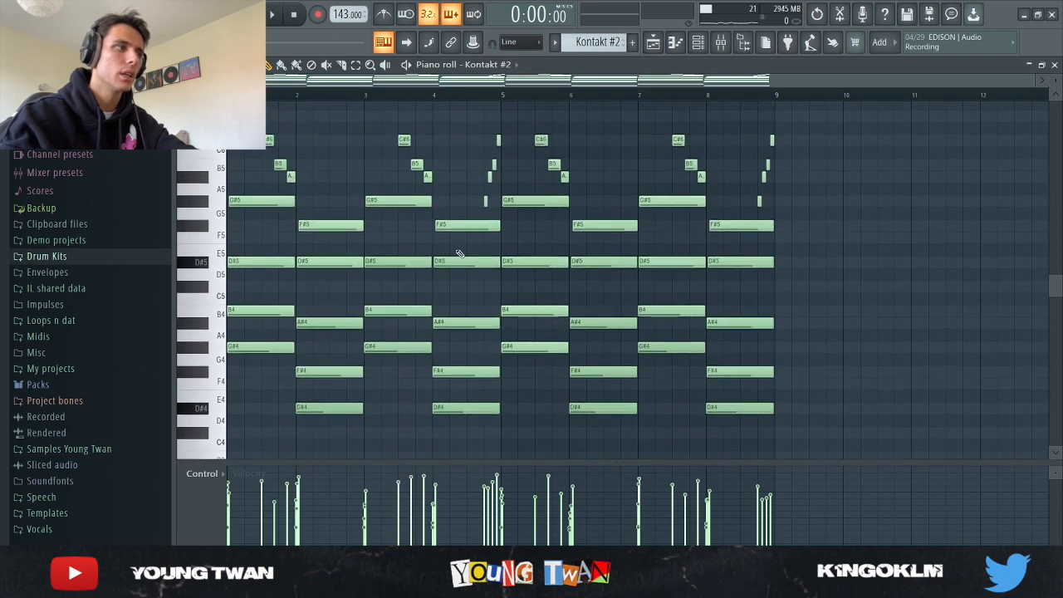
key("space")
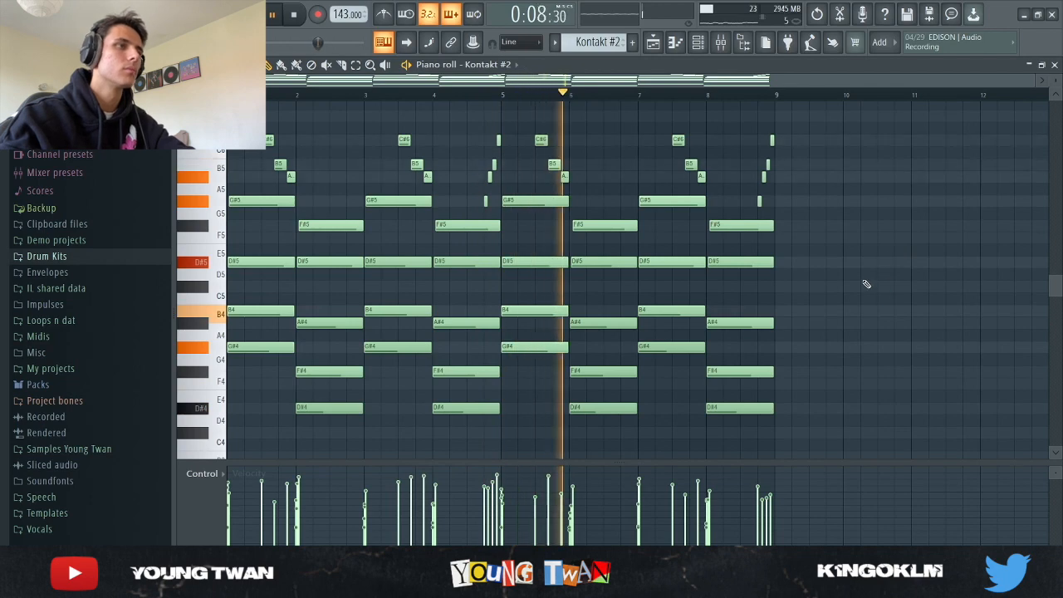
scroll(880, 291, "down", 5)
scroll(886, 249, "up", 3)
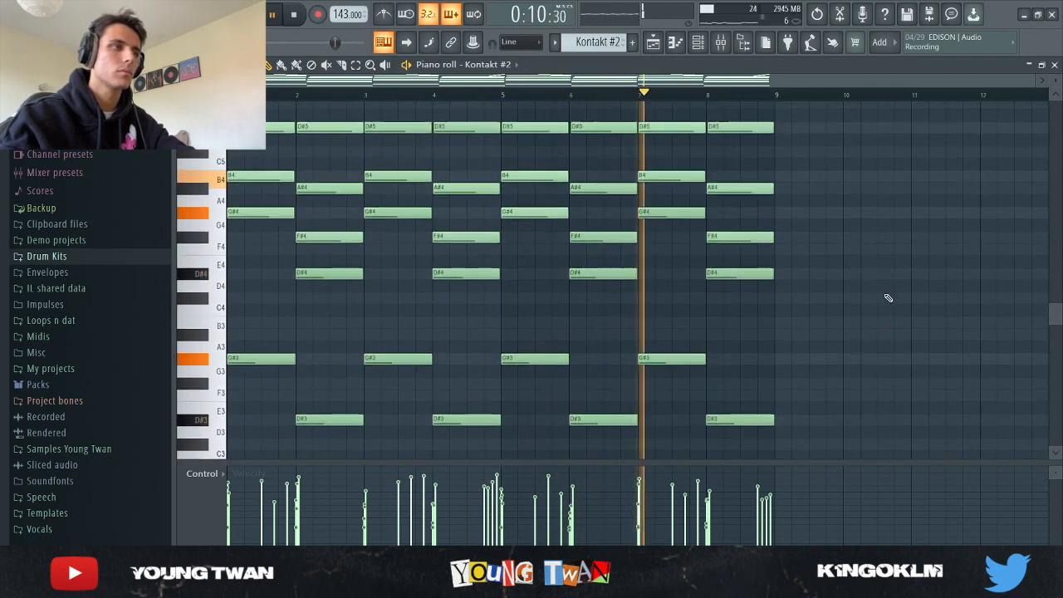
Step: Stop playback, switch to the Kontakt #3 pattern and show its Kontakt instrument with Mallet Flux Single
left_click(700, 43)
key("space")
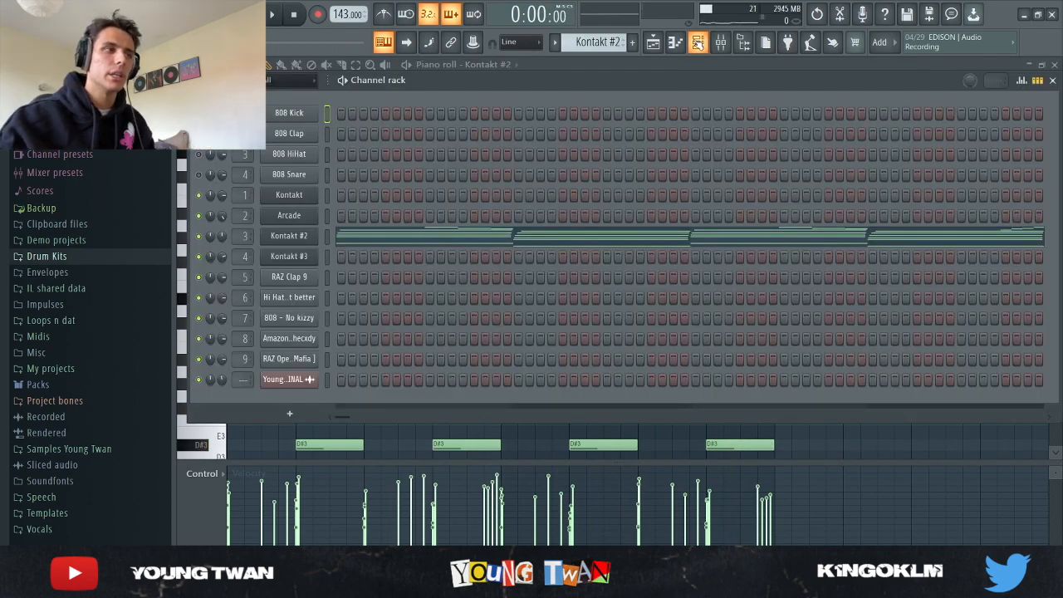
scroll(610, 41, "down", 1)
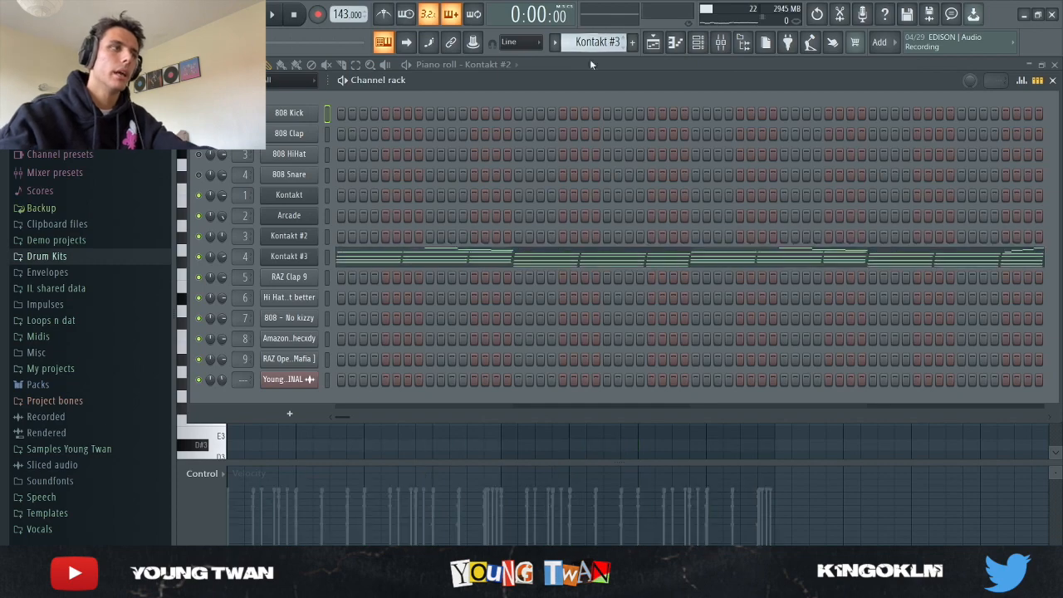
left_click(300, 257)
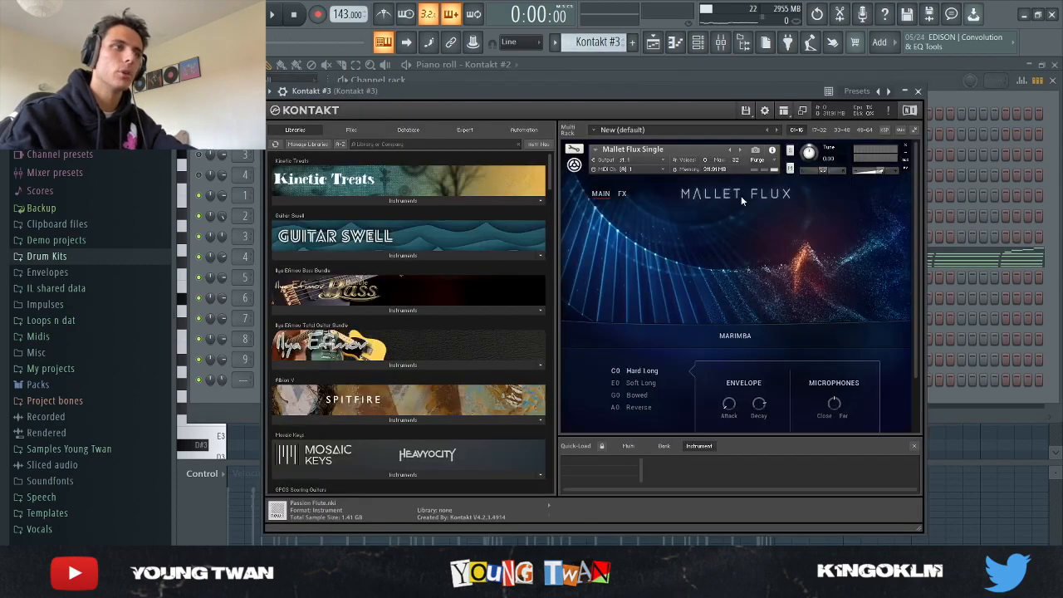
Step: Open the Kontakt #3 channel's notes in the piano roll and play the mallet pattern
left_click(211, 403)
left_click(302, 260)
left_click(365, 257)
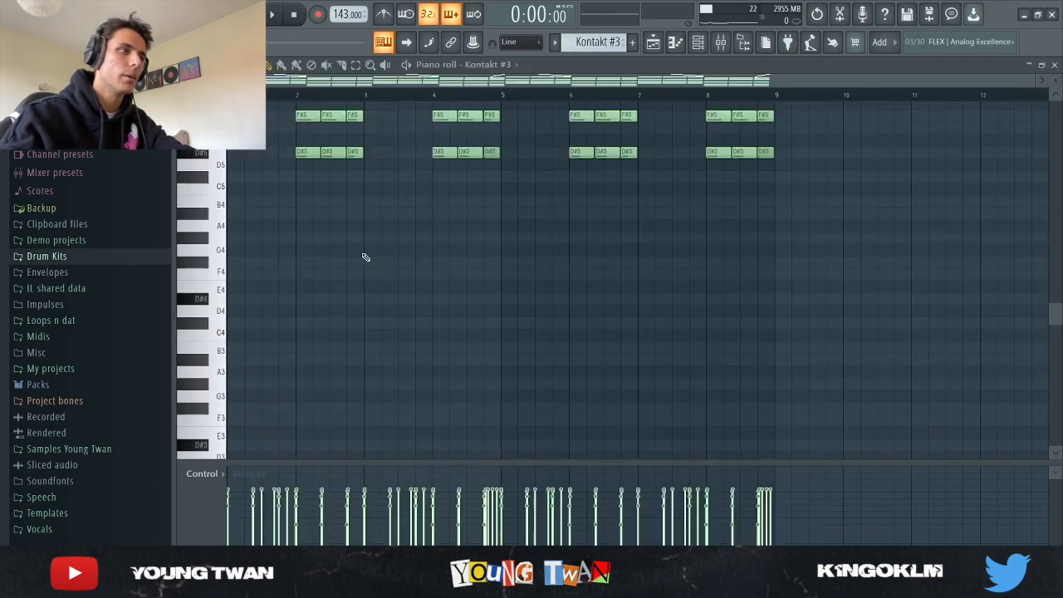
scroll(521, 311, "up", 5)
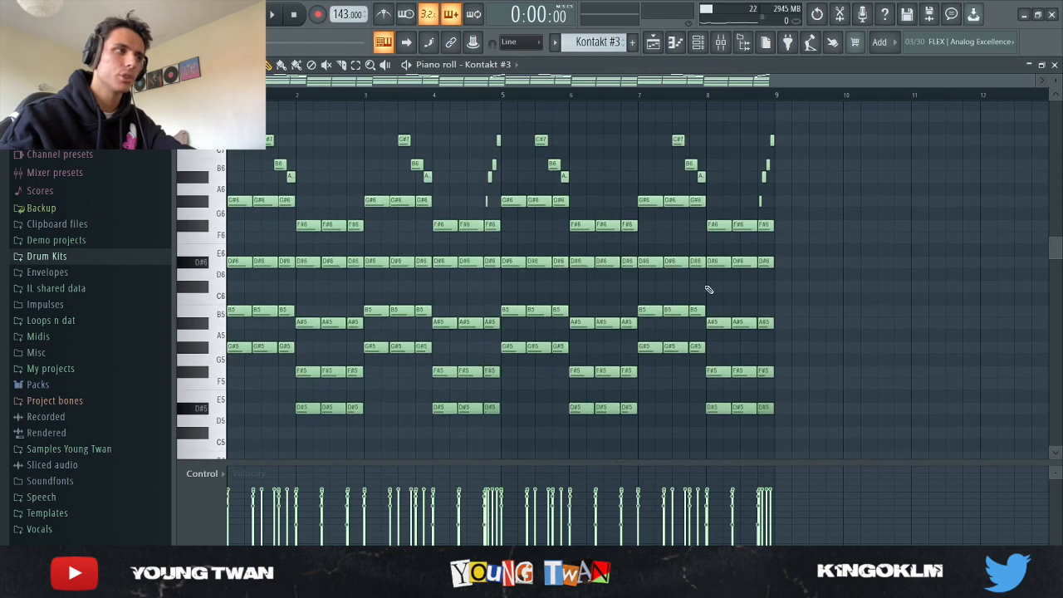
key("space")
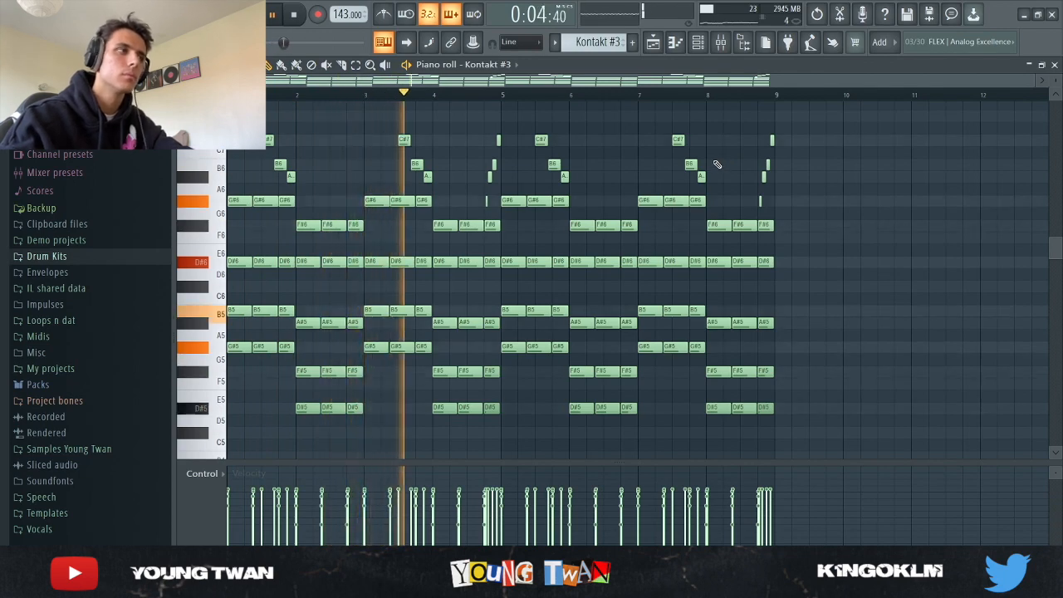
Step: Stop playback and review the Fruity parametric EQ 2 and ValhallaVintageVerb settings on the Kontakt #3 mixer track
left_click(729, 42)
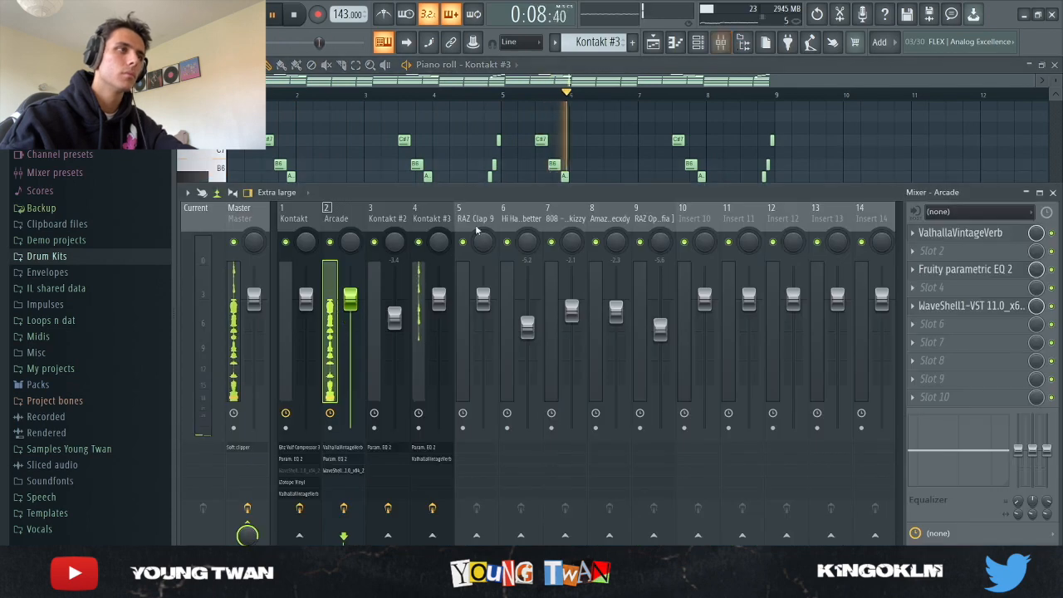
key("space")
left_click(986, 235)
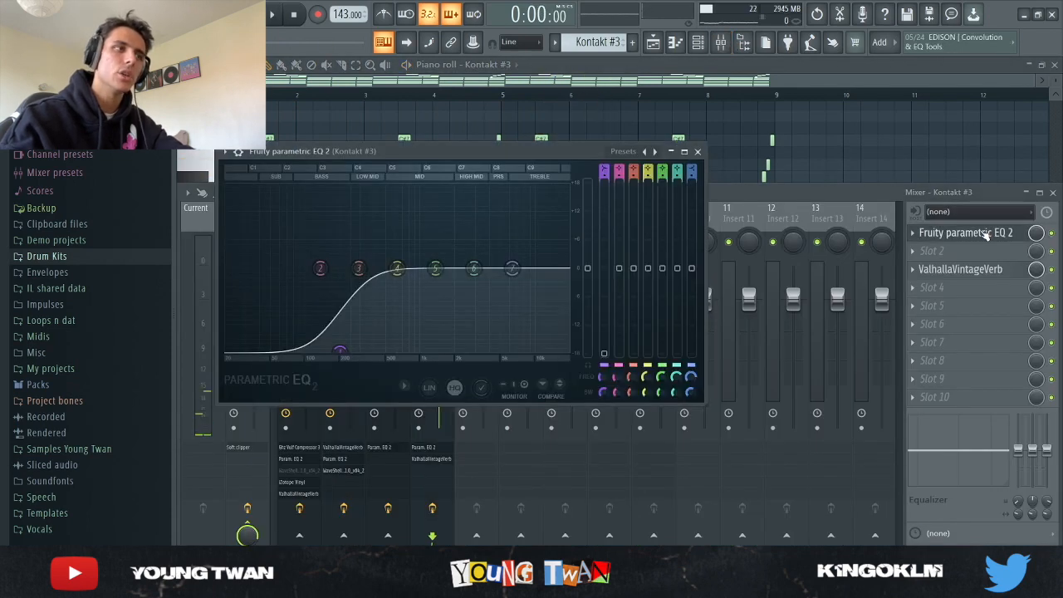
left_click(985, 234)
left_click(978, 269)
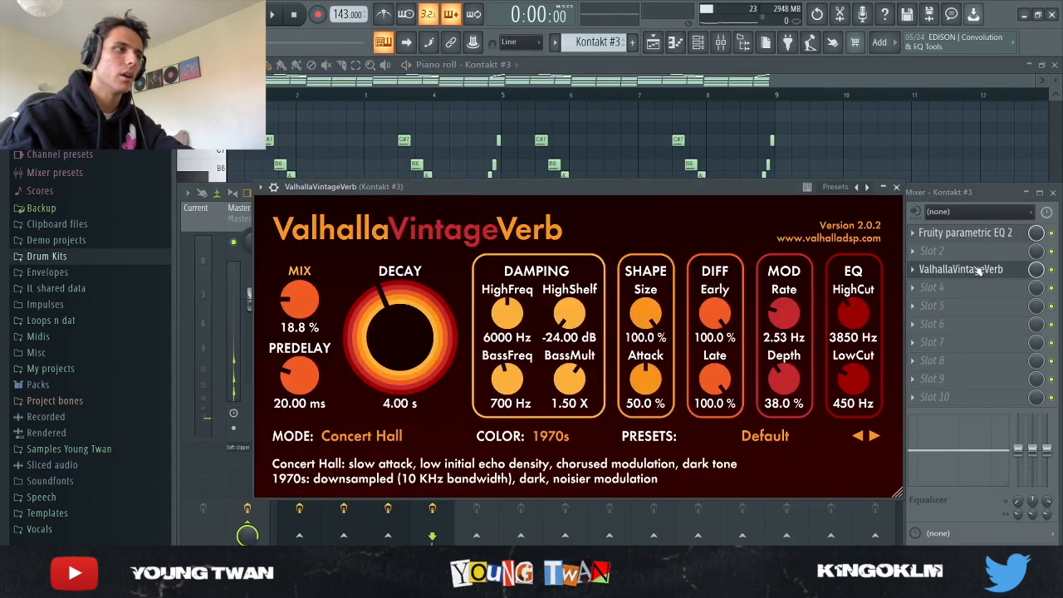
left_click(977, 269)
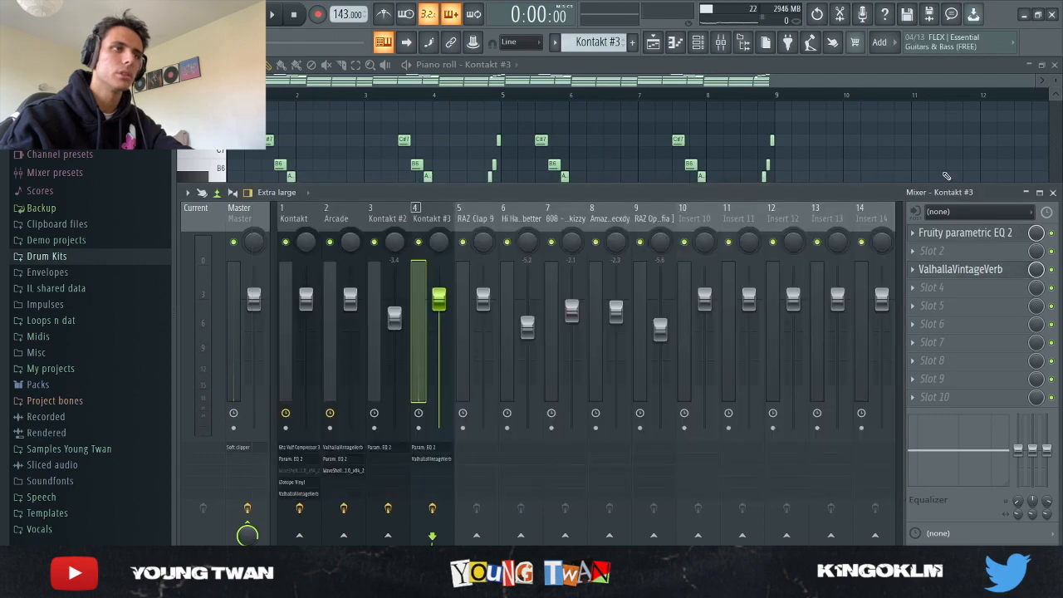
Step: Show the playlist arrangement, solo the RAZ Clap 9 track and play it from bar 9
left_click(721, 42)
left_click(654, 42)
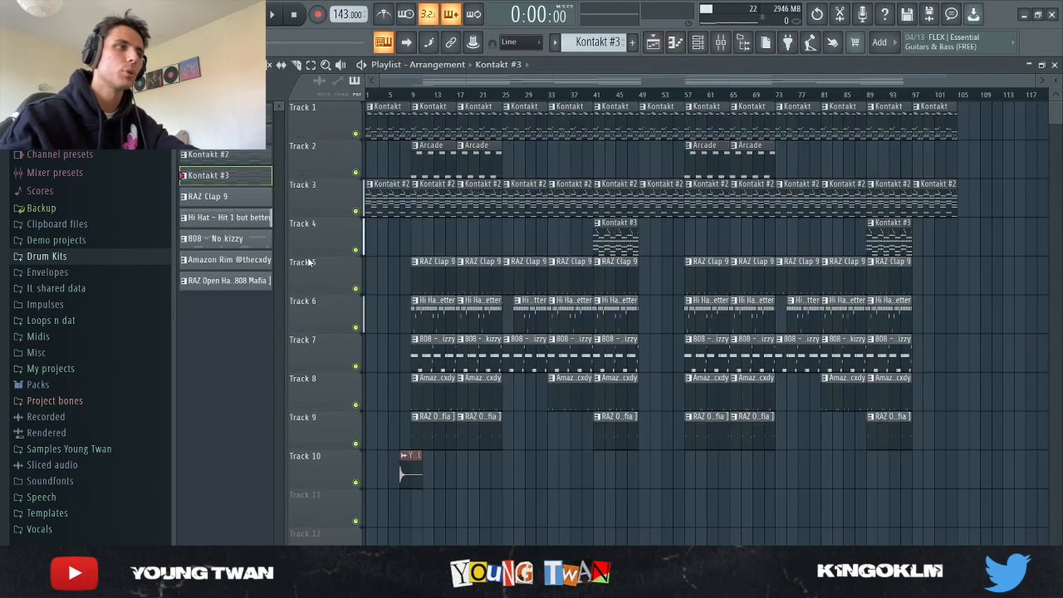
scroll(316, 268, "up", 3)
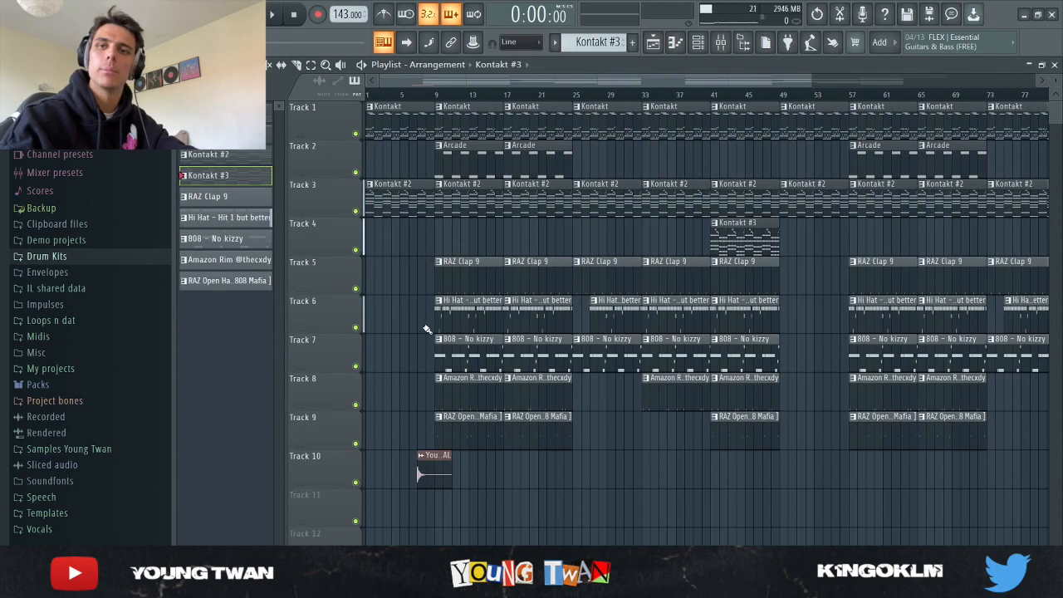
right_click(356, 288)
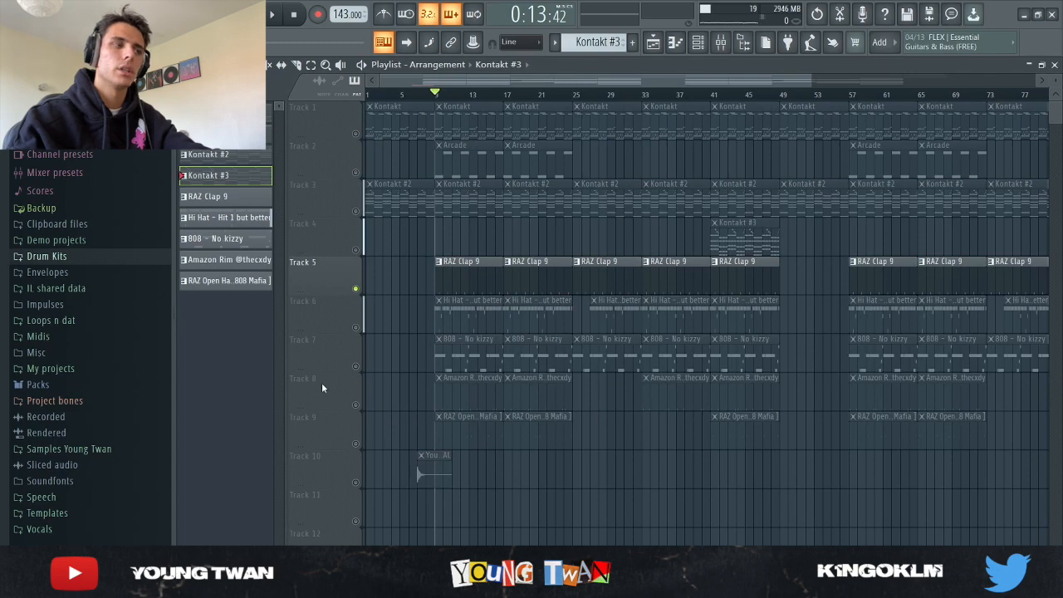
key("space")
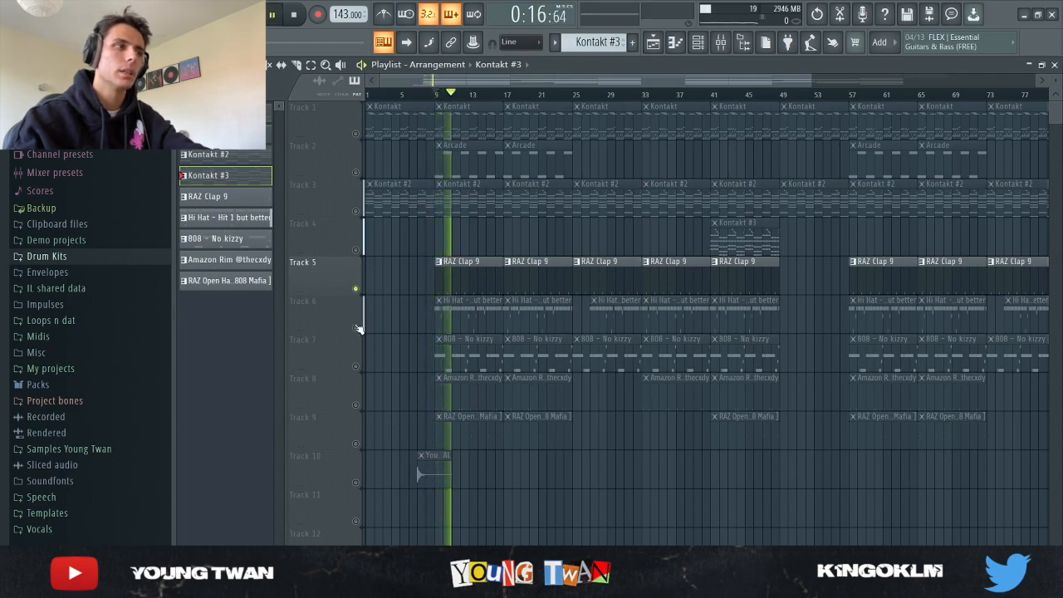
Step: Add the hi-hat track to the soloed clap during playback, stop, and unmute the Amazon Rim and RAZ Open Hat tracks
left_click(356, 328)
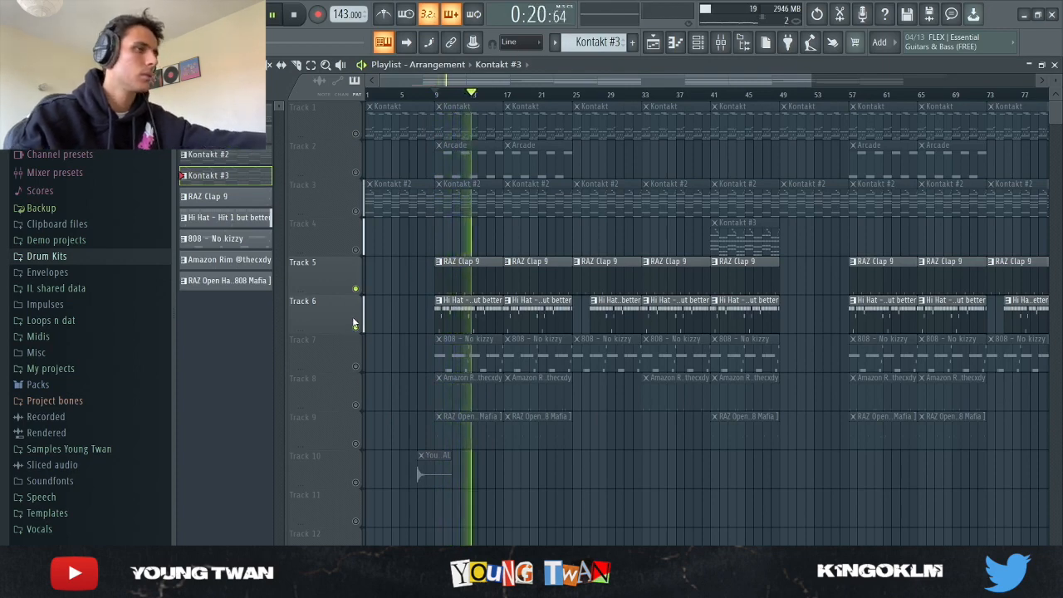
key("space")
left_click(357, 406)
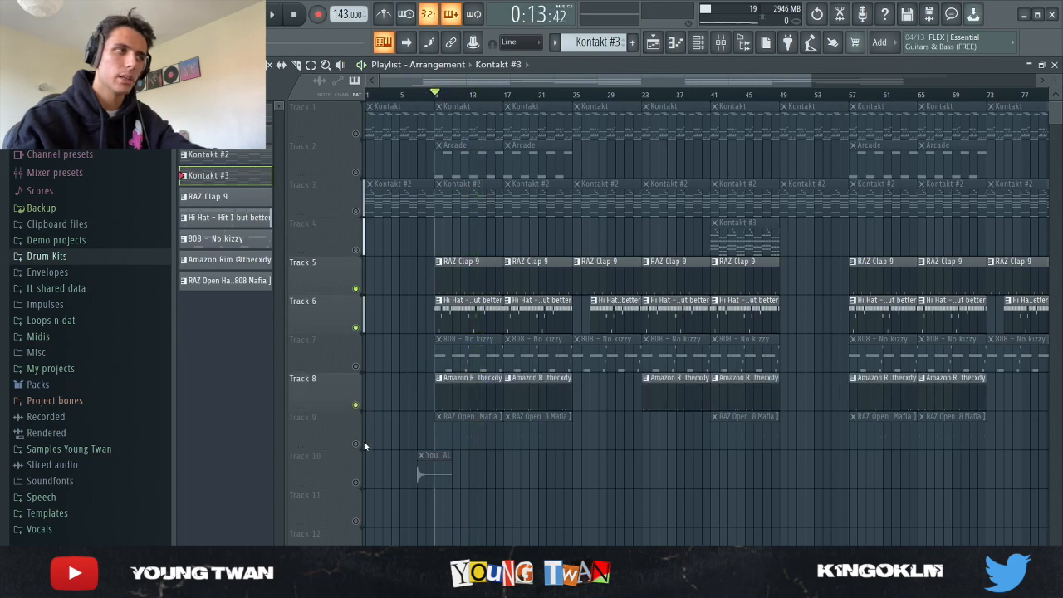
scroll(365, 453, "up", 1)
left_click(356, 444)
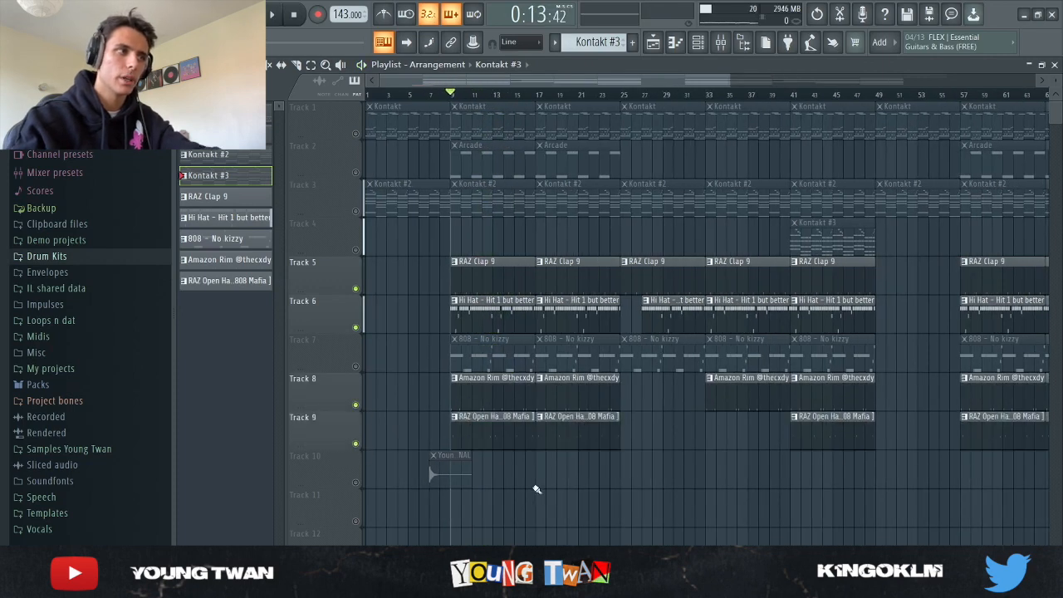
Step: Play the drum tracks from bar 9 with the 808 – No kizzy track unmuted as well, and stop playback
scroll(537, 489, "up", 4)
key("space")
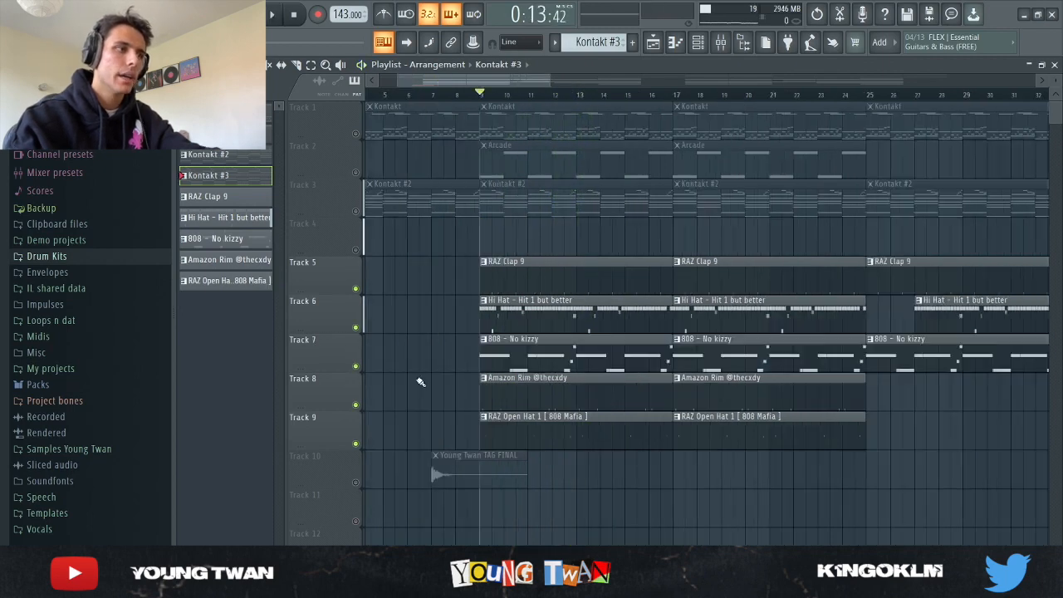
scroll(421, 381, "up", 2)
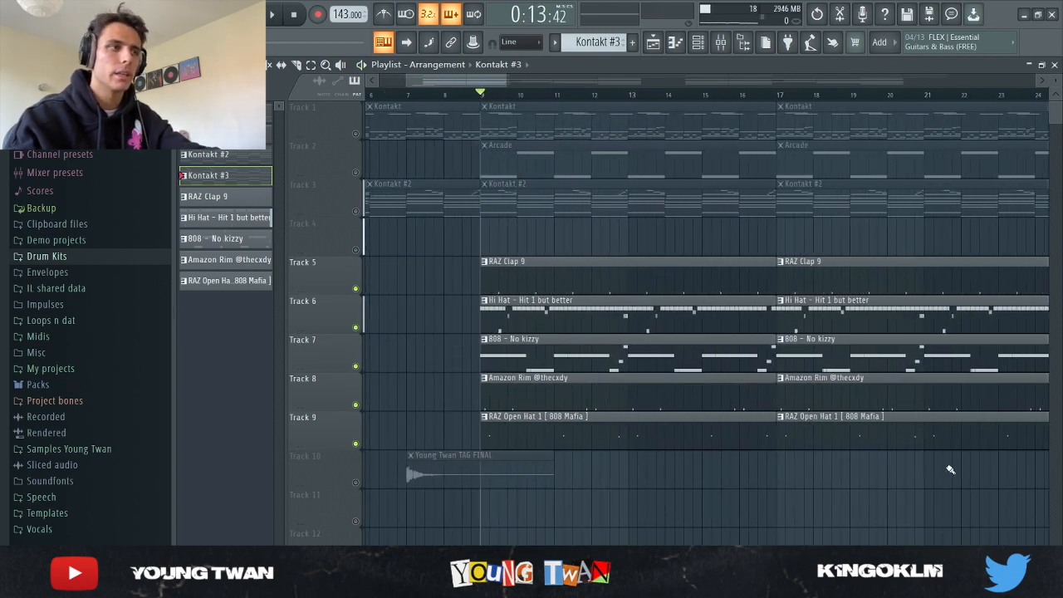
key("space")
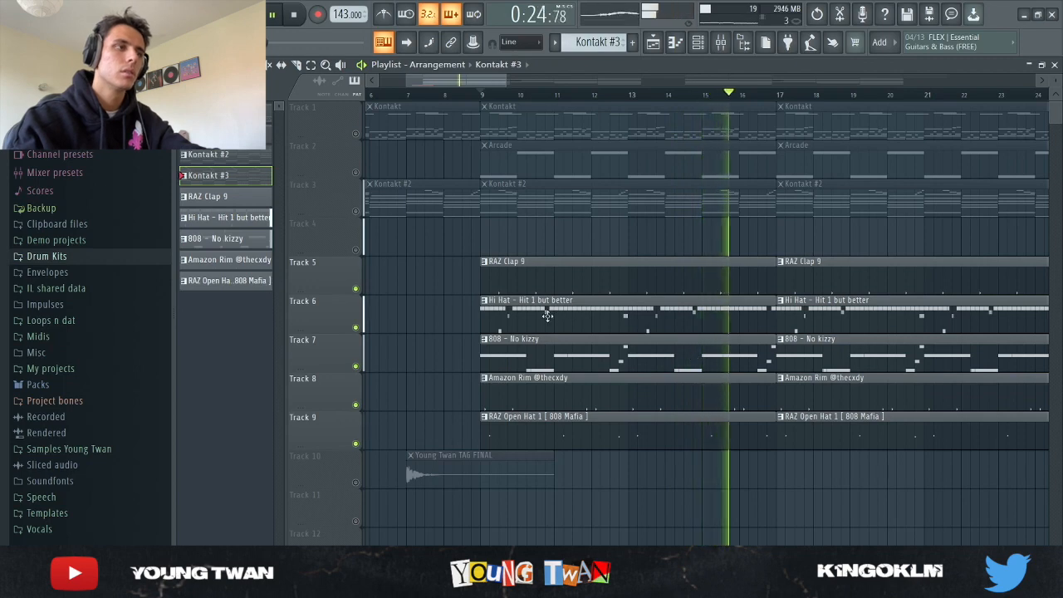
key("space")
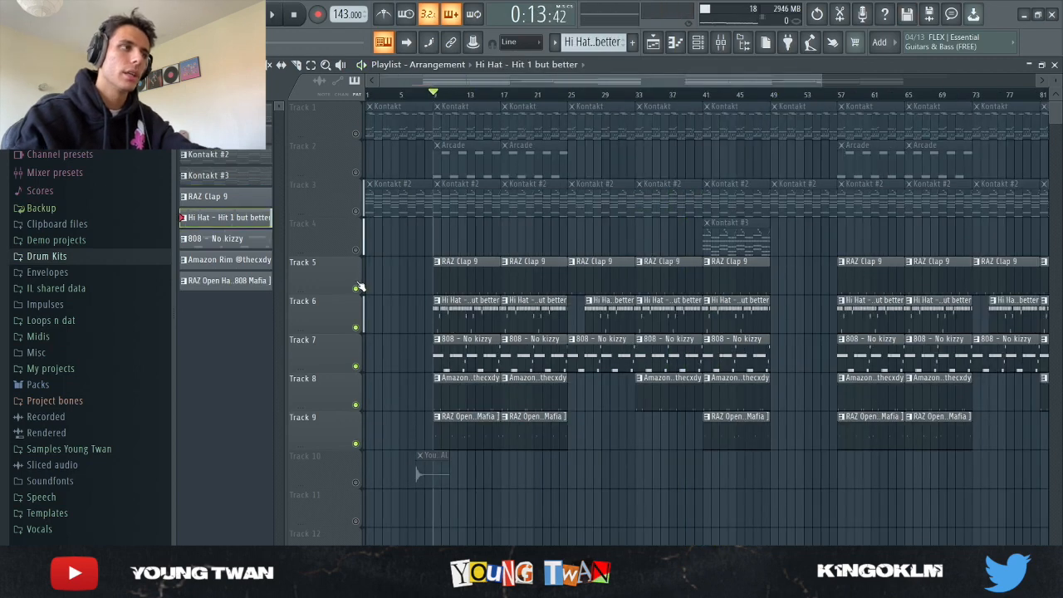
Step: Unmute all playlist tracks and play the full arrangement from the beginning
right_click(357, 288)
right_click(357, 288)
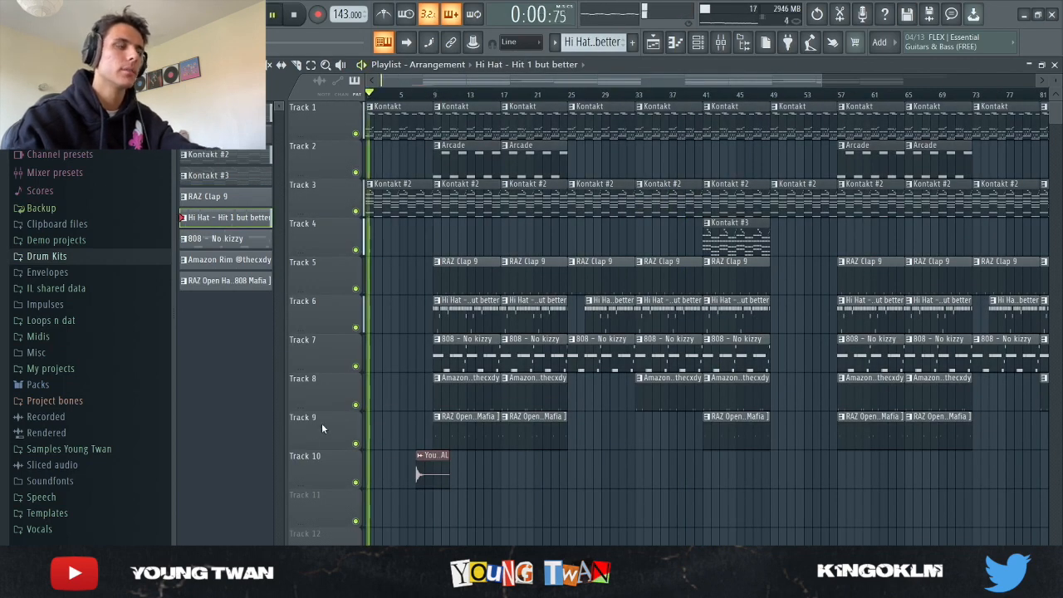
scroll(322, 427, "up", 3)
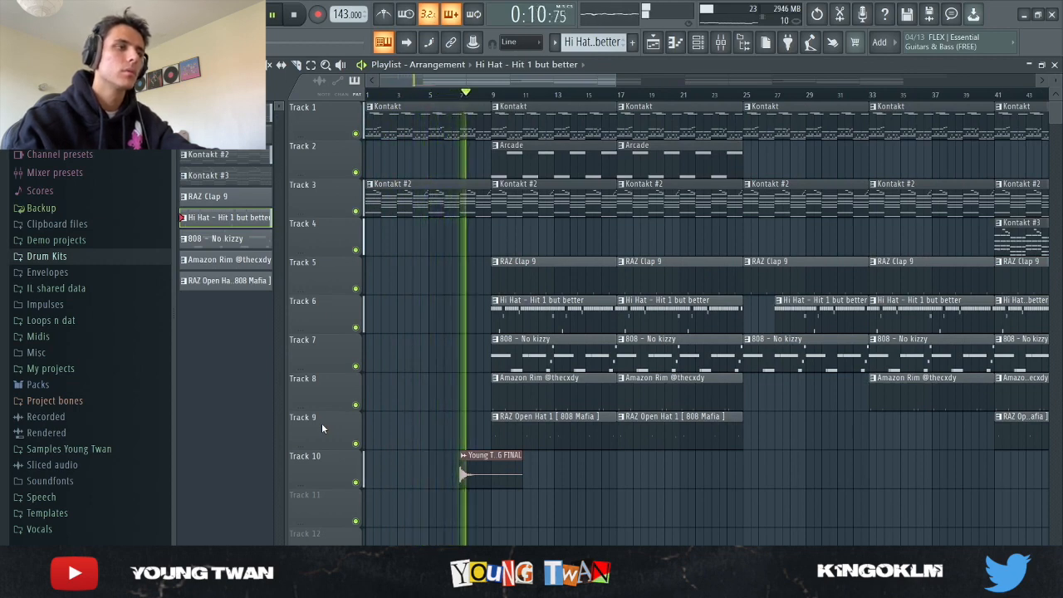
Step: Follow the full arrangement as it plays, stop playback, and briefly show and hide the mixer
scroll(332, 414, "down", 1)
scroll(331, 414, "down", 1)
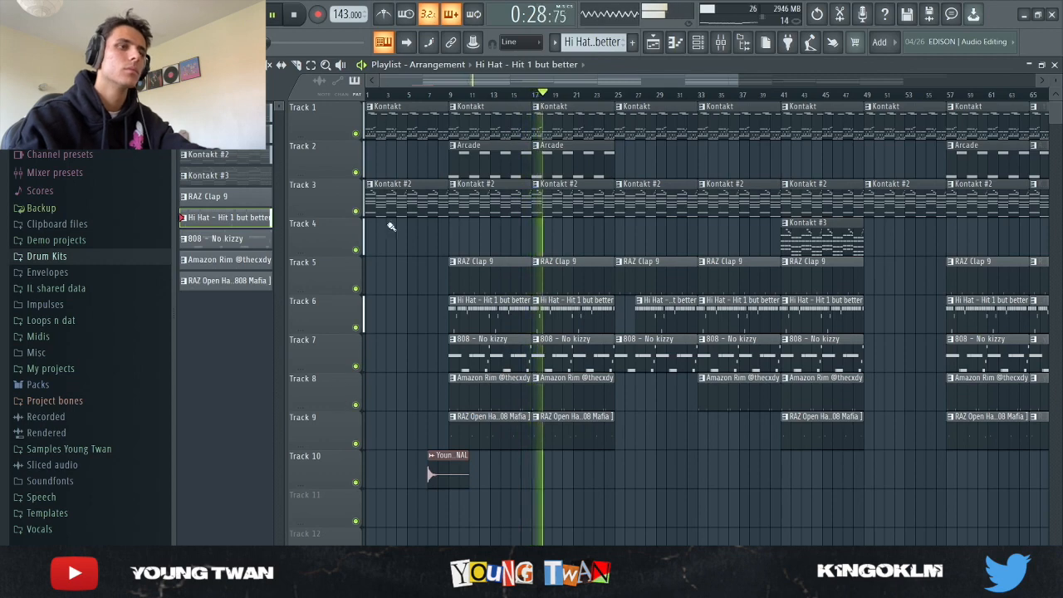
key("space")
key("F9")
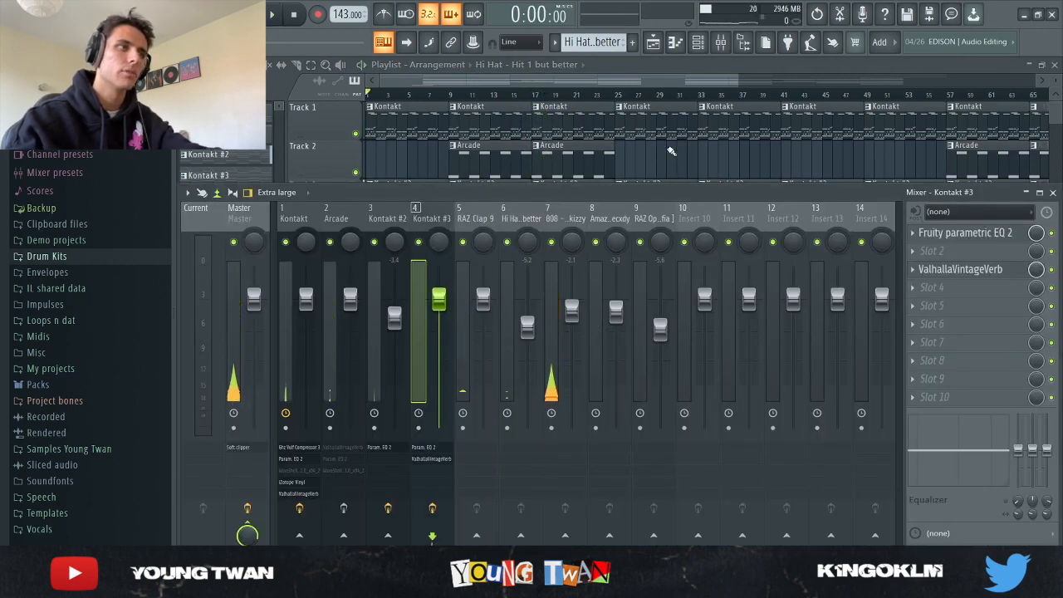
key("F9")
Step: Mark bars 1 to 9 of the playlist as a time selection, clear it, and mark bars 9 to 25 instead
scroll(449, 249, "down", 3)
scroll(383, 208, "up", 3)
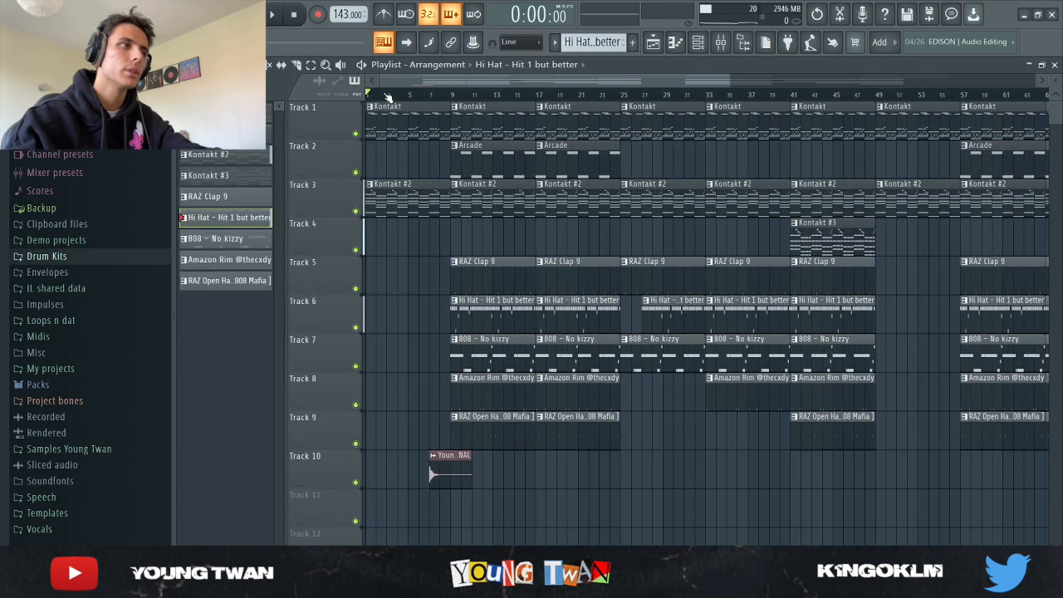
left_click_drag(456, 96, 350, 97)
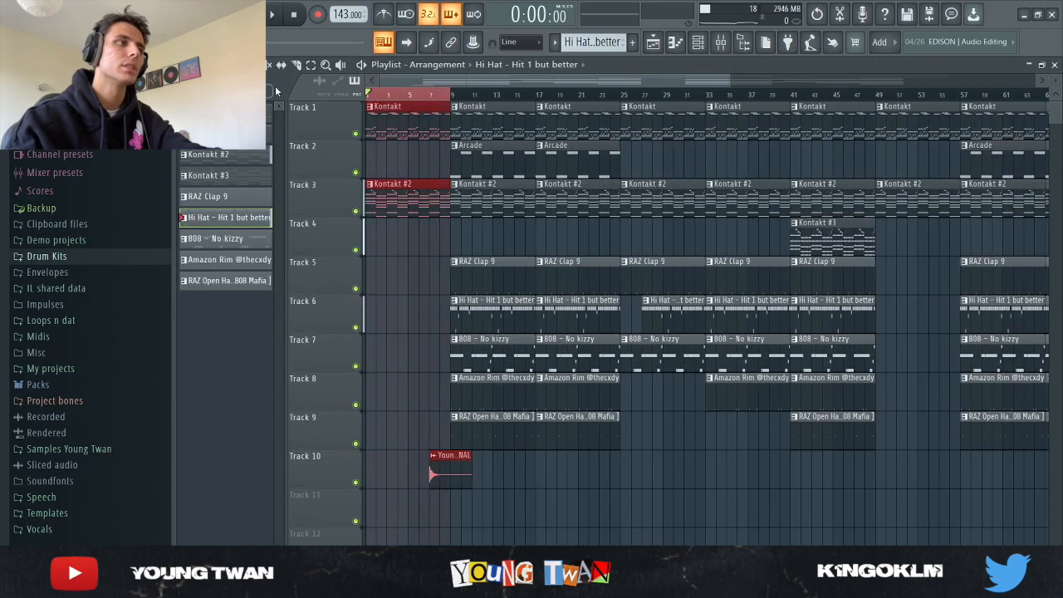
left_click(456, 97)
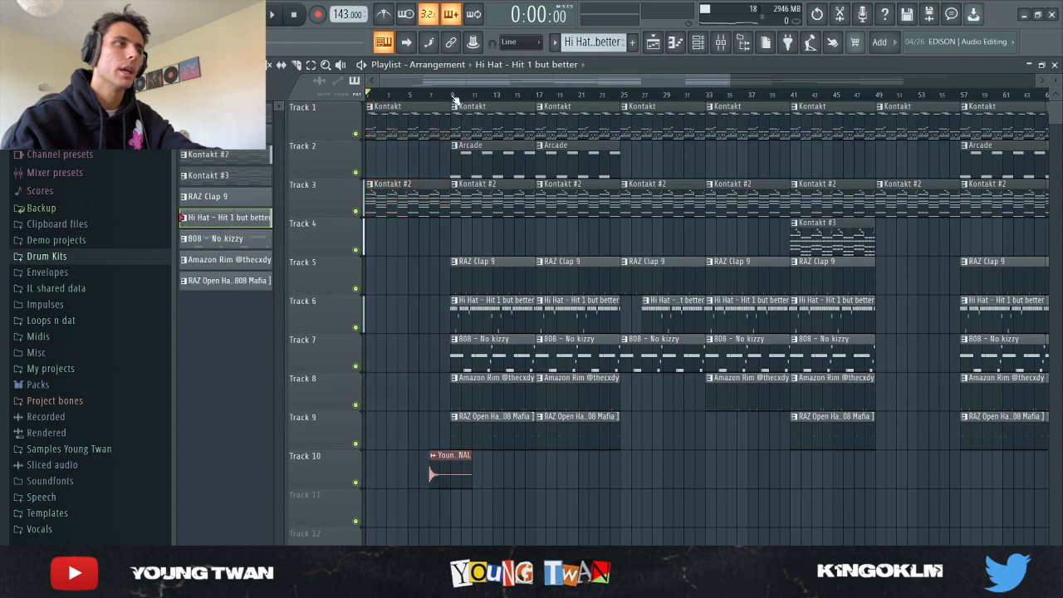
left_click_drag(455, 96, 581, 109)
scroll(624, 112, "down", 4)
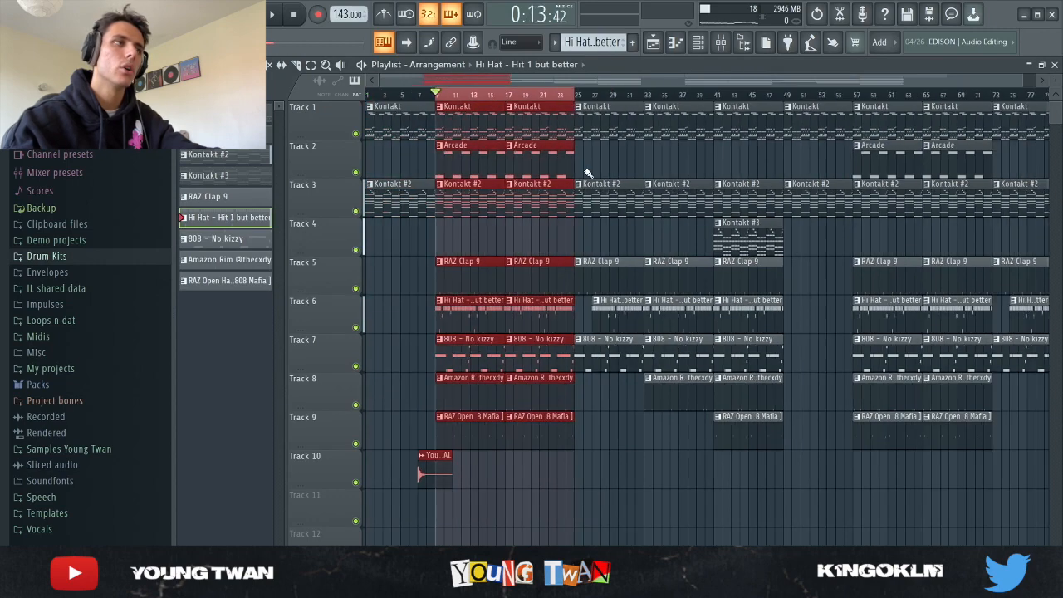
Step: Examine the clips in the section starting at bar 25 and mark bars 25 to 41 on the playlist timeline
scroll(506, 96, "up", 4)
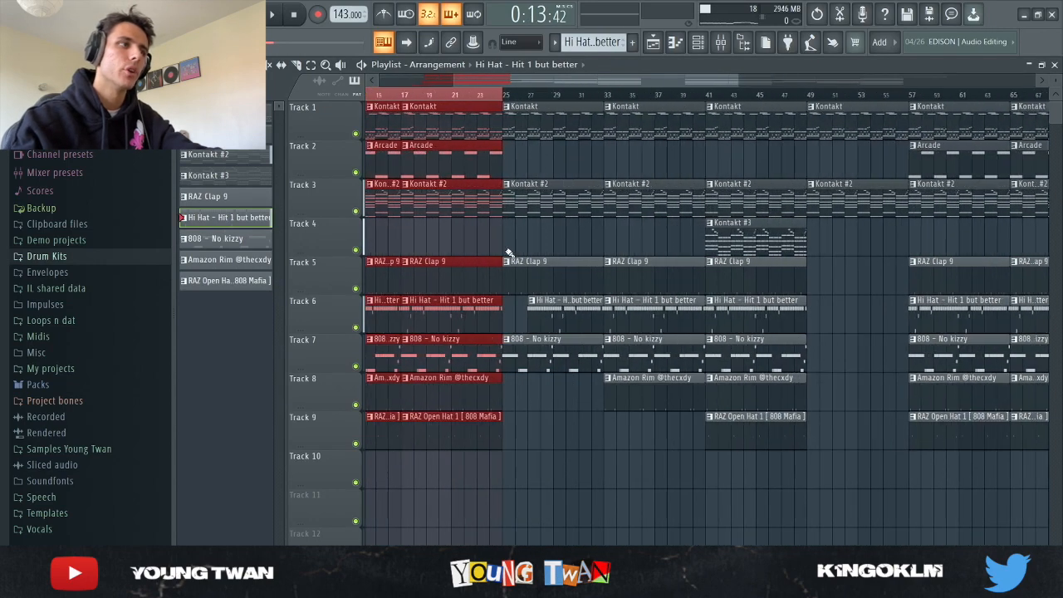
scroll(493, 315, "up", 1)
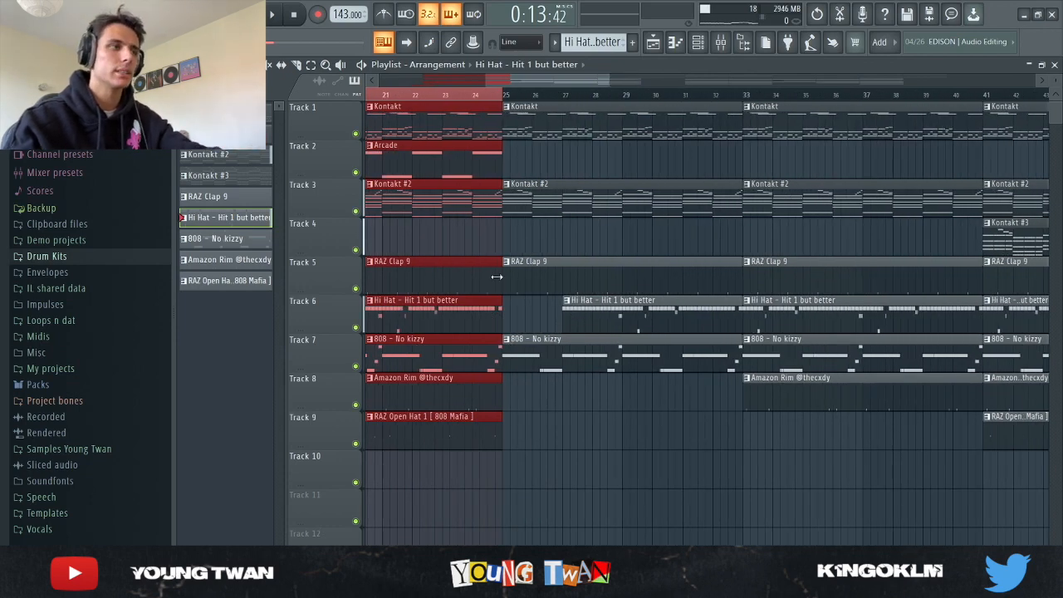
scroll(506, 97, "down", 3)
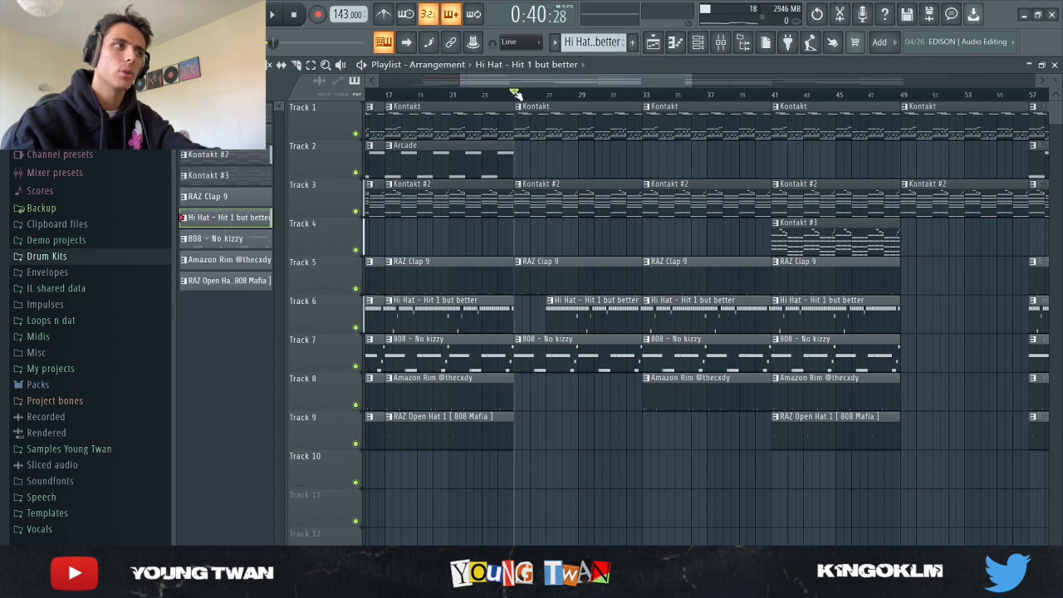
left_click_drag(515, 93, 749, 108)
scroll(782, 149, "down", 3)
scroll(842, 214, "up", 4)
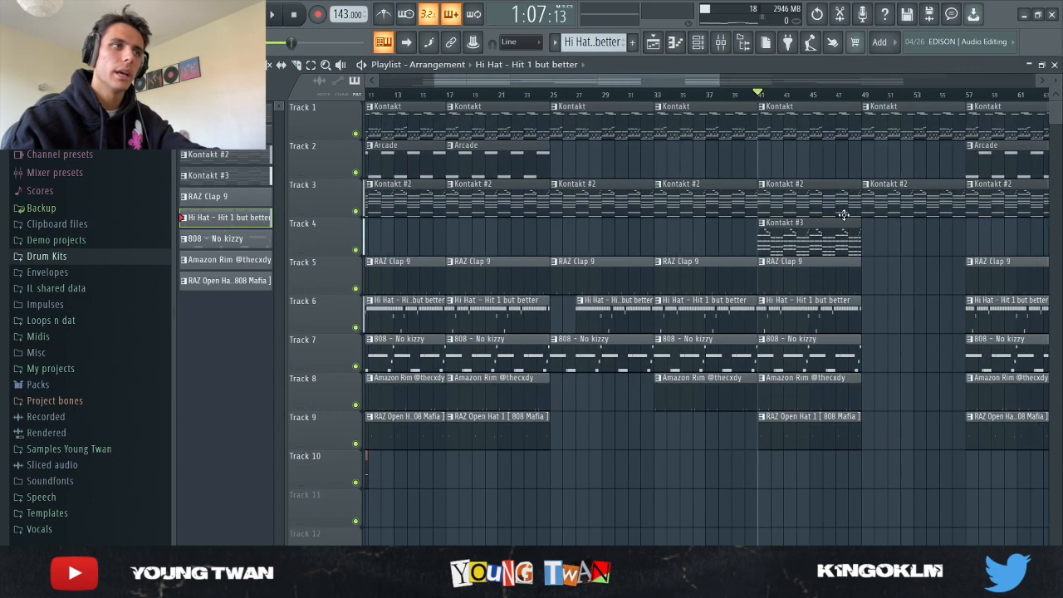
Step: Mark bars 41 to 49, where the Kontakt #3 clip comes in, play the selection, and stop playback
left_click_drag(871, 100, 762, 108)
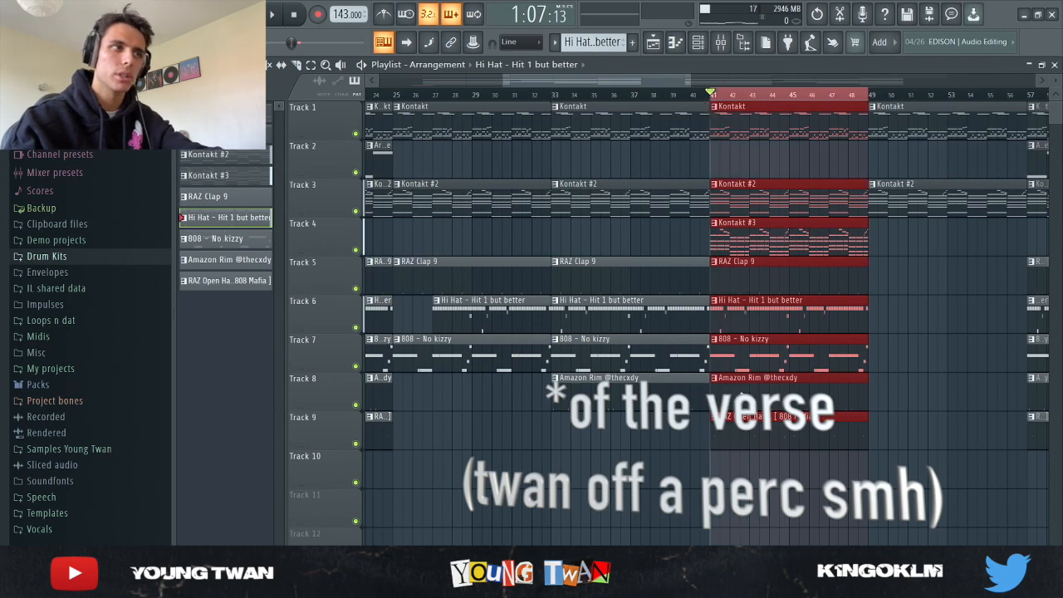
key("space")
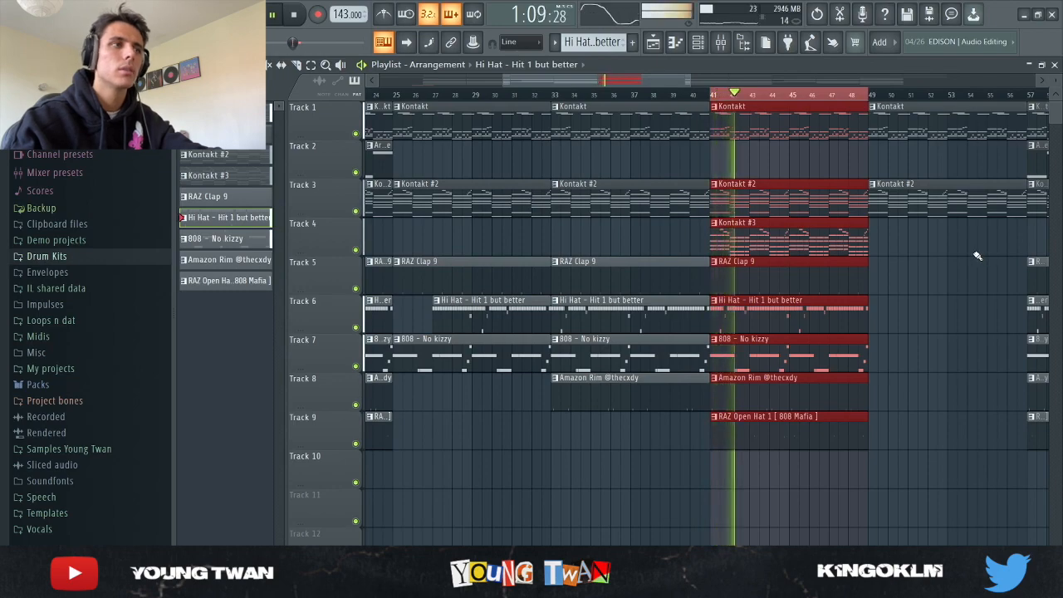
key("space")
Step: Mark the section without drums from bar 49 to bar 57 and show the whole arrangement around it
scroll(616, 277, "down", 4)
scroll(622, 251, "up", 3)
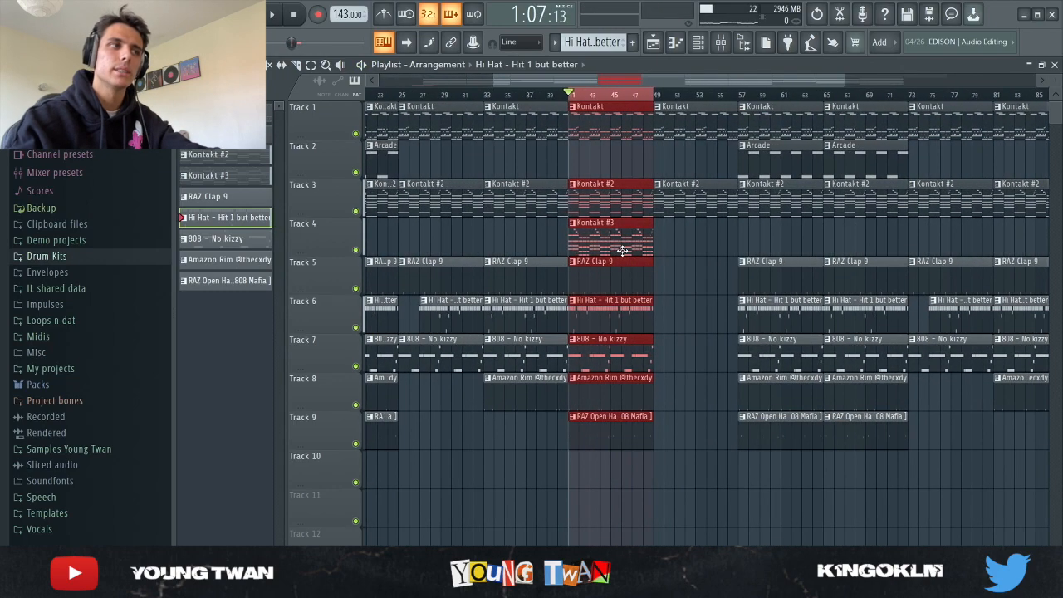
scroll(644, 259, "up", 2)
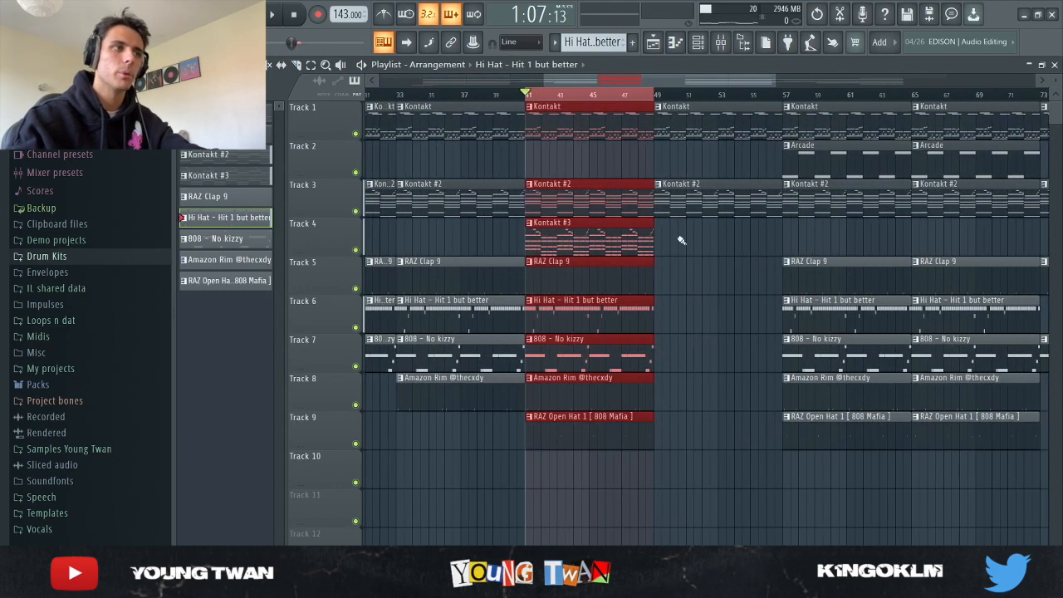
left_click_drag(656, 96, 787, 101)
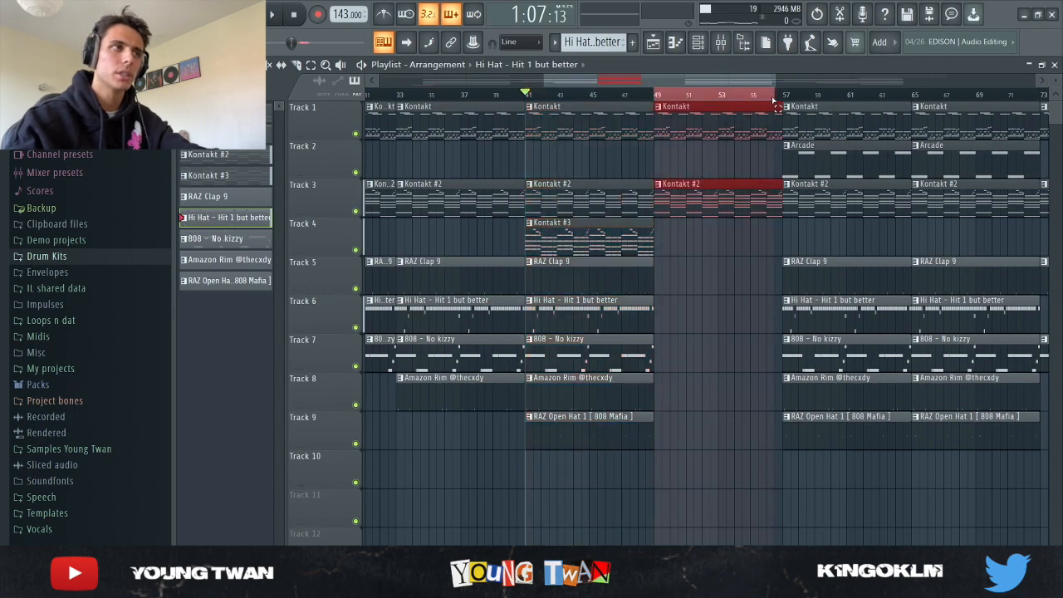
scroll(633, 204, "down", 5)
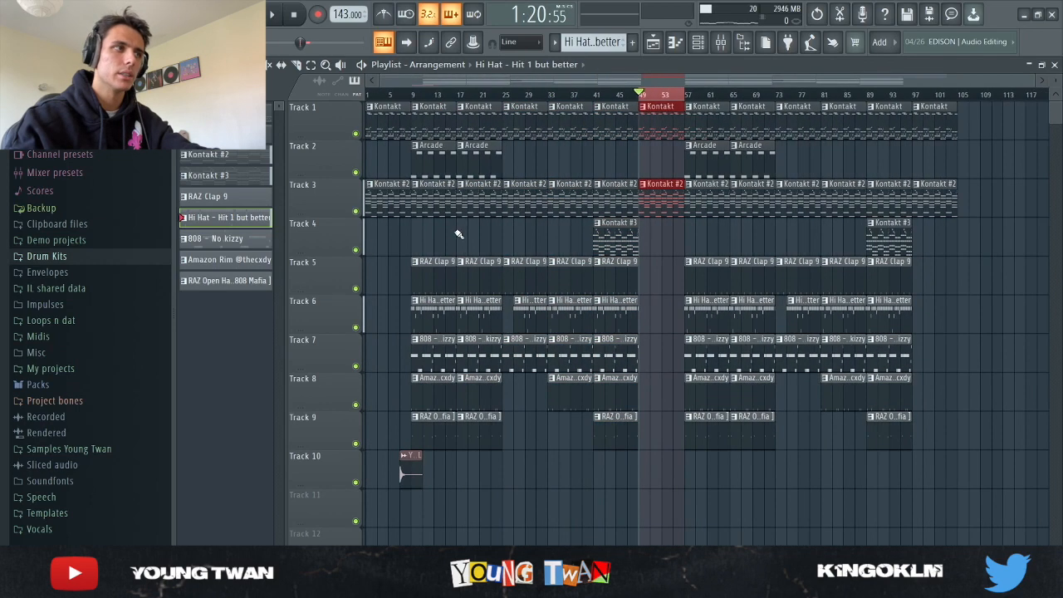
left_click_drag(644, 96, 674, 110)
right_click(674, 108)
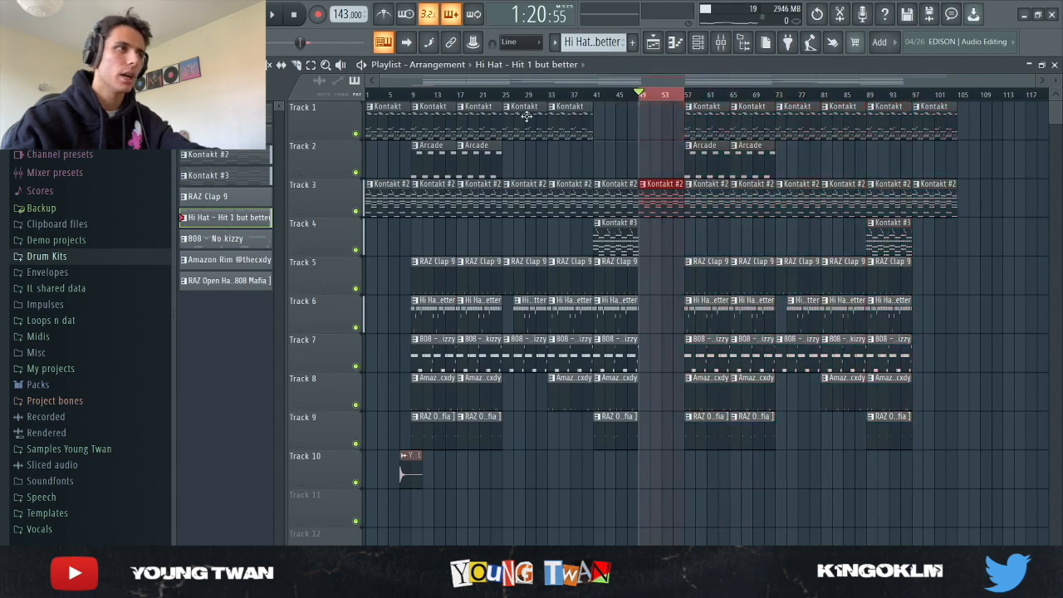
key("ctrl+z")
Step: Mark the arrangement from bar 9 to the end of the last clips on the playlist timeline
left_click_drag(422, 96, 952, 113)
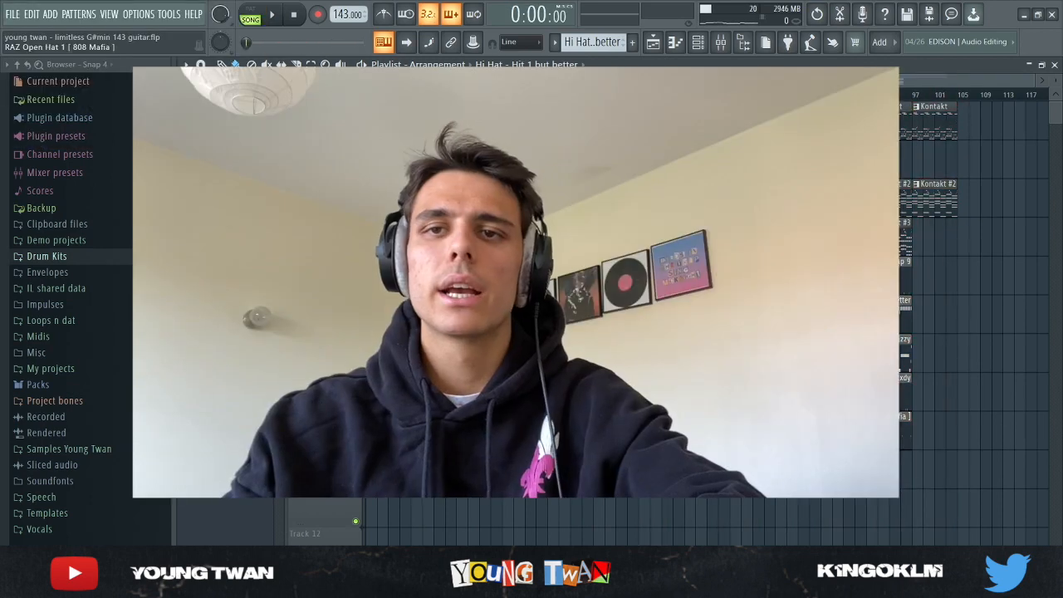